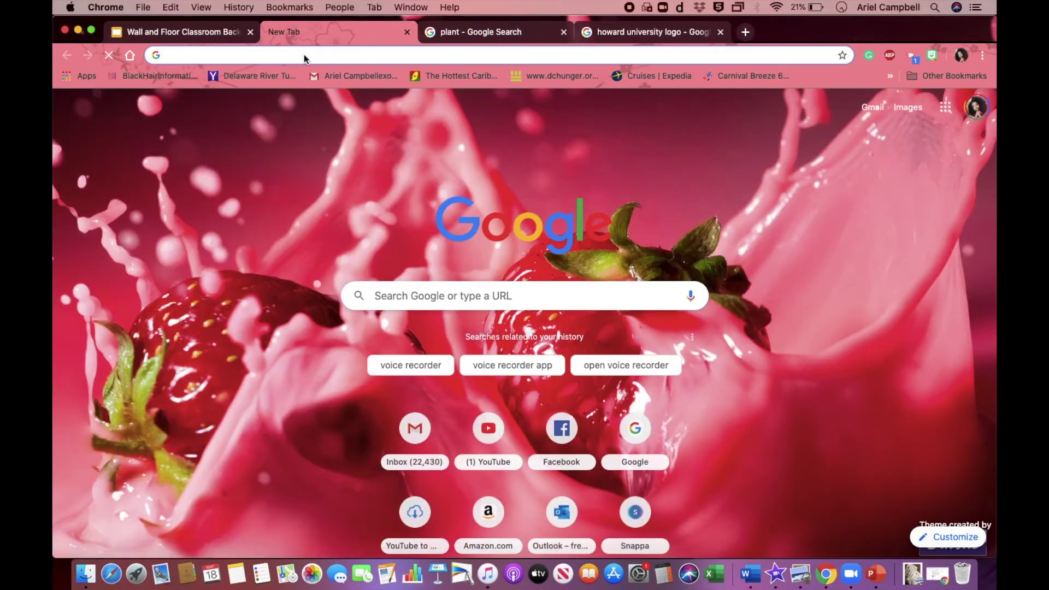
Open the remove.bg upload page, then enter photoscissors.com in a new tab's address bar
{"action": "type", "text": "remo"}
{"action": "key", "text": "Return"}
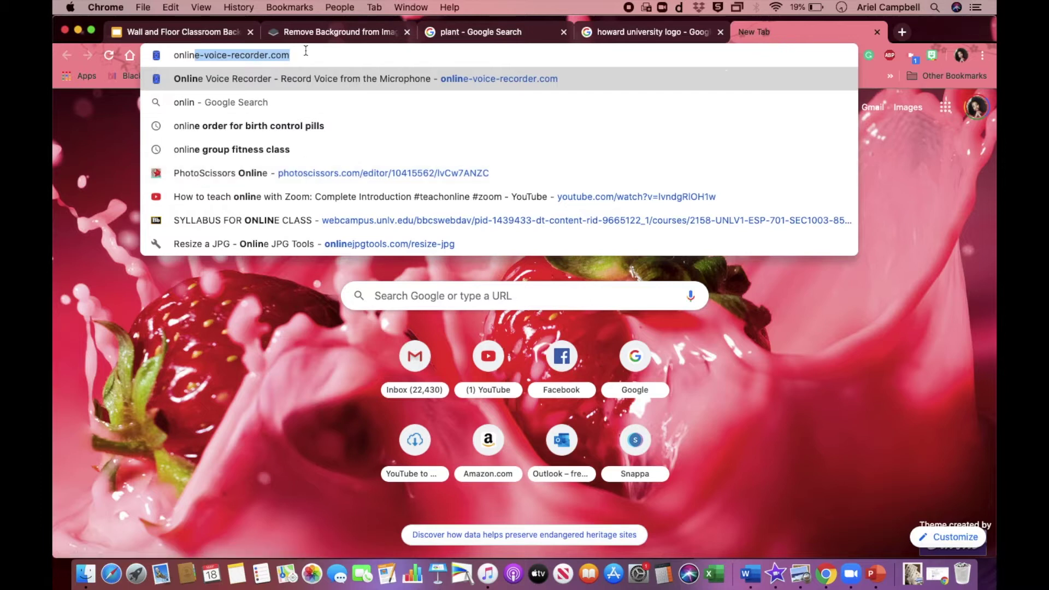
{"action": "triple_click", "coordinate": [194, 55]}
{"action": "type", "text": "photoscir"}
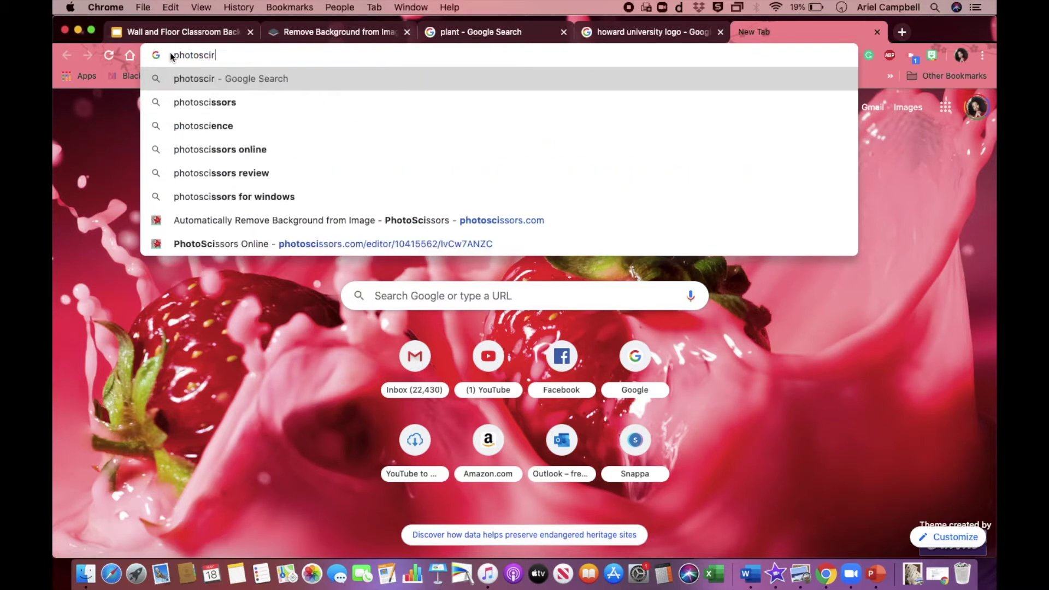
{"action": "key", "text": "BackSpace"}
{"action": "type", "text": "ssors.com"}
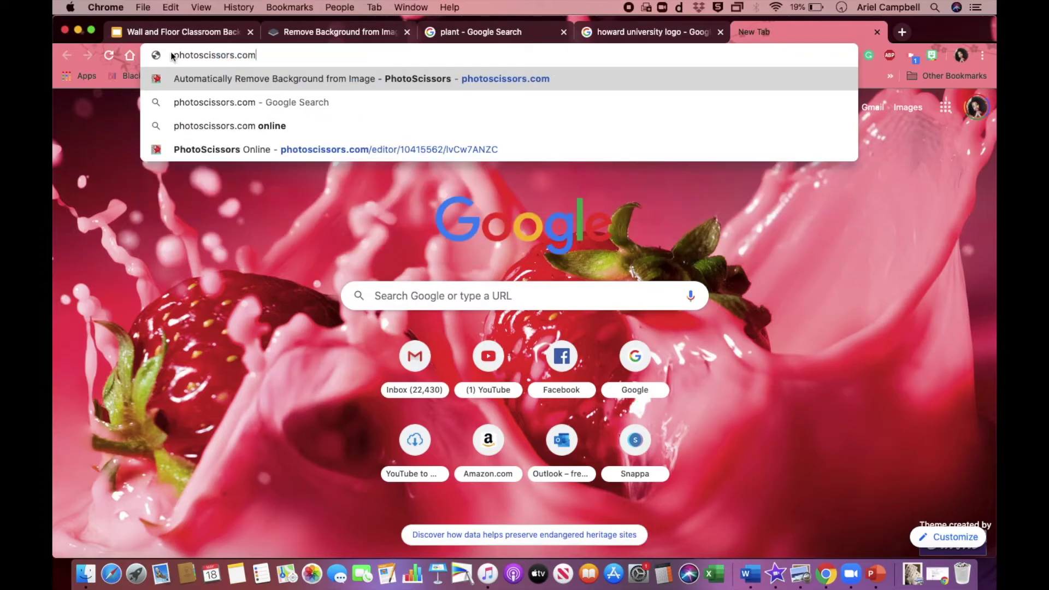
Load PhotoScissors in a tab beside remove.bg, then return to the Google Images 'plant' results
{"action": "left_click", "coordinate": [199, 78]}
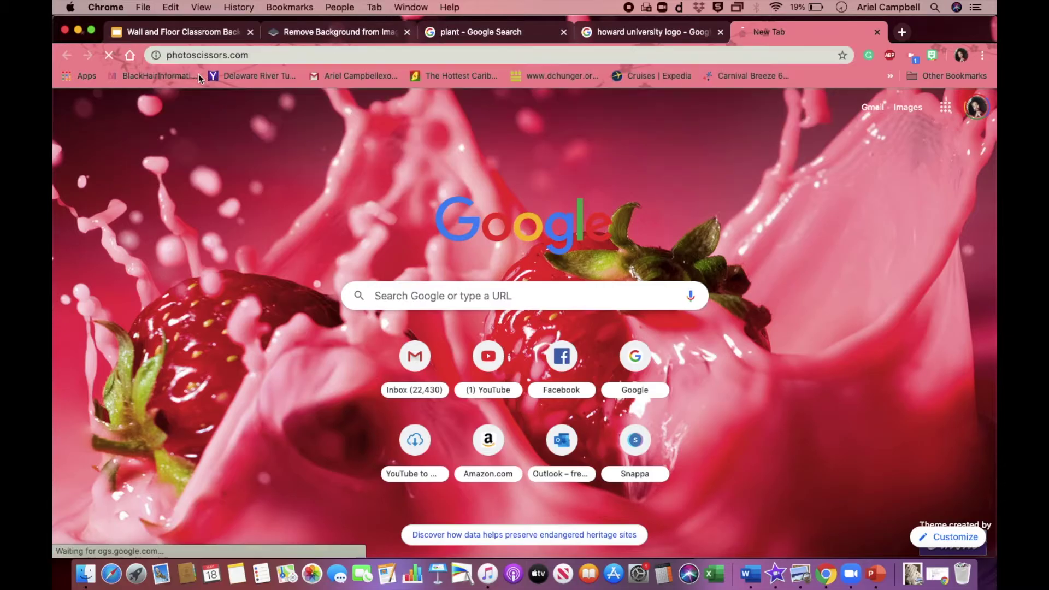
{"action": "left_click_drag", "start_coordinate": [788, 32], "coordinate": [469, 33]}
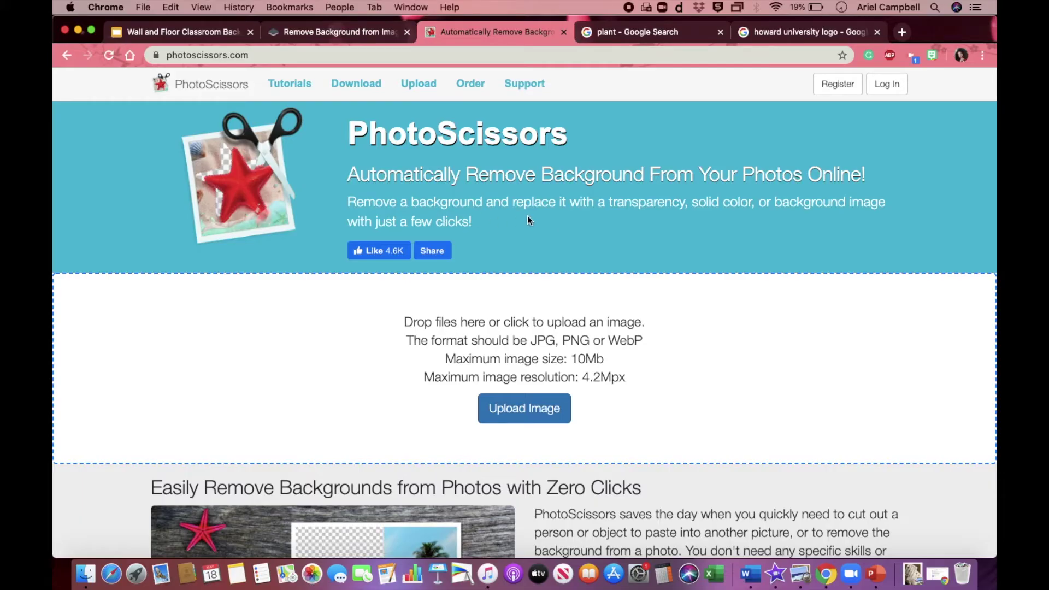
{"action": "left_click", "coordinate": [306, 33]}
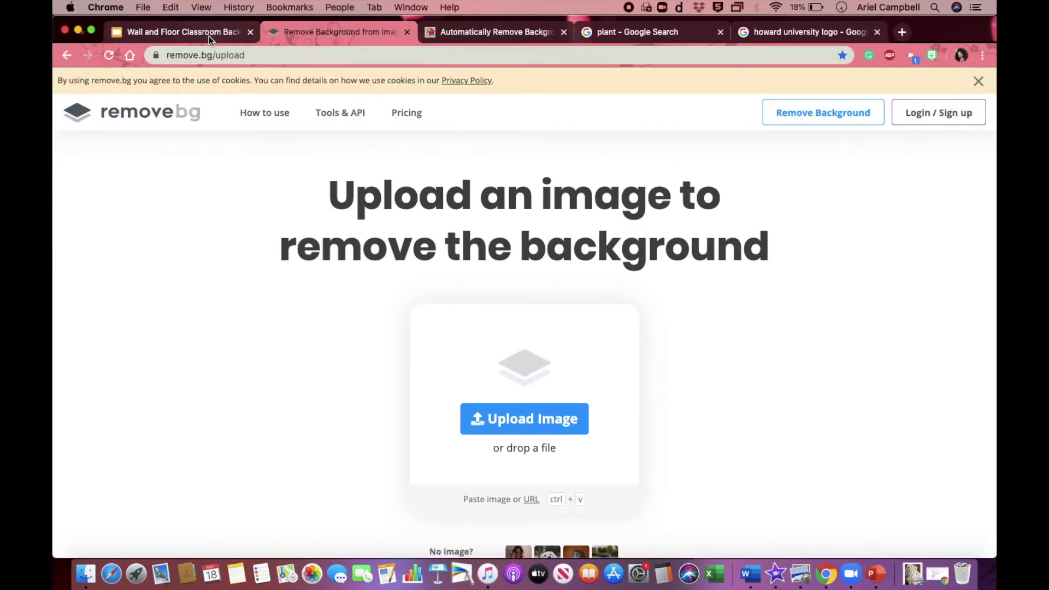
{"action": "key", "text": "super+4"}
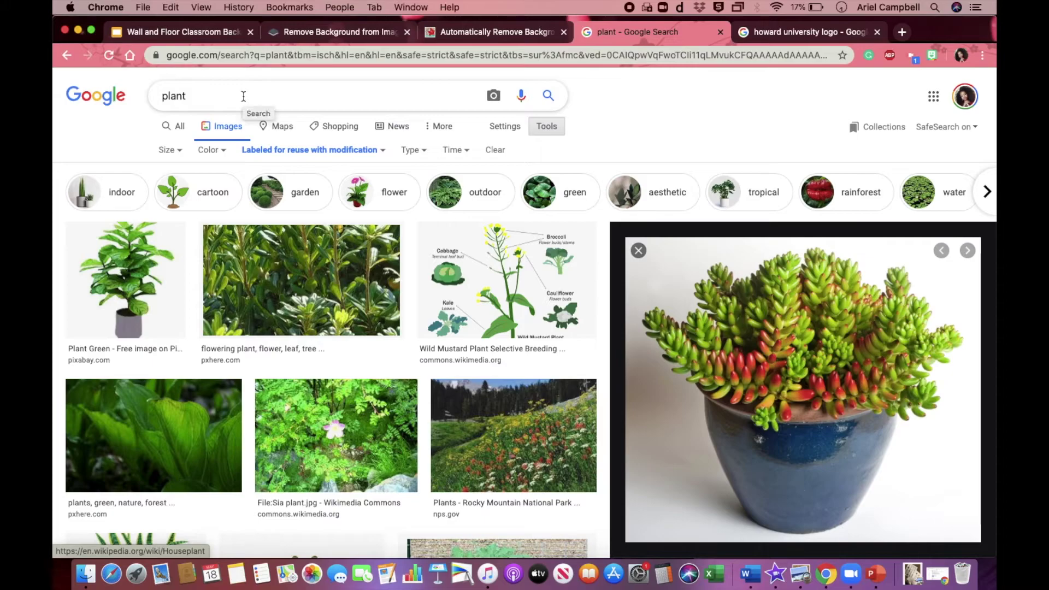
Set the plant results to Not filtered by license and show the Usage Rights choices
{"action": "left_click", "coordinate": [243, 96]}
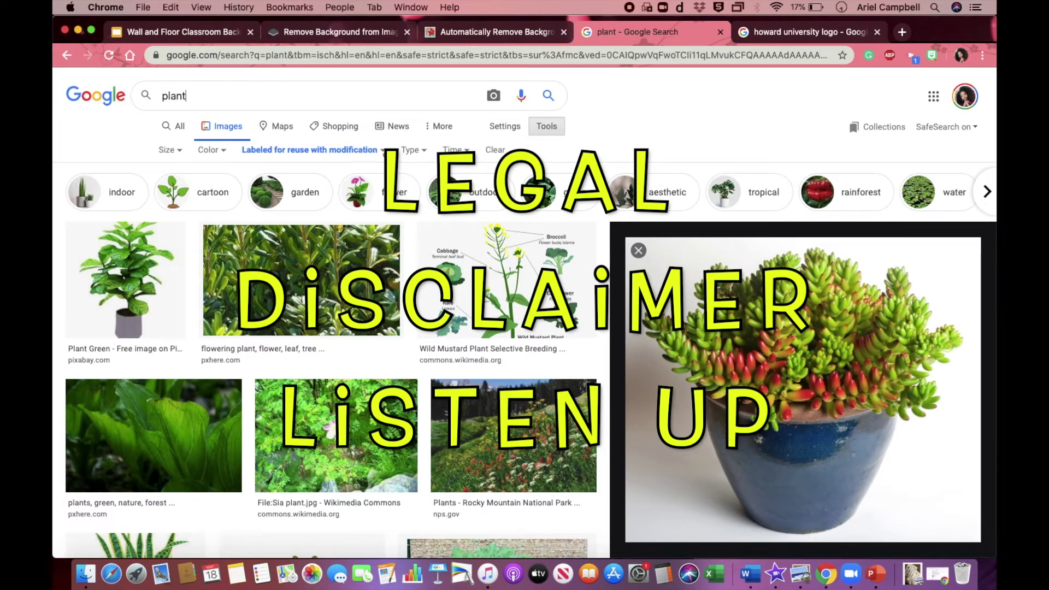
{"action": "left_click", "coordinate": [328, 150]}
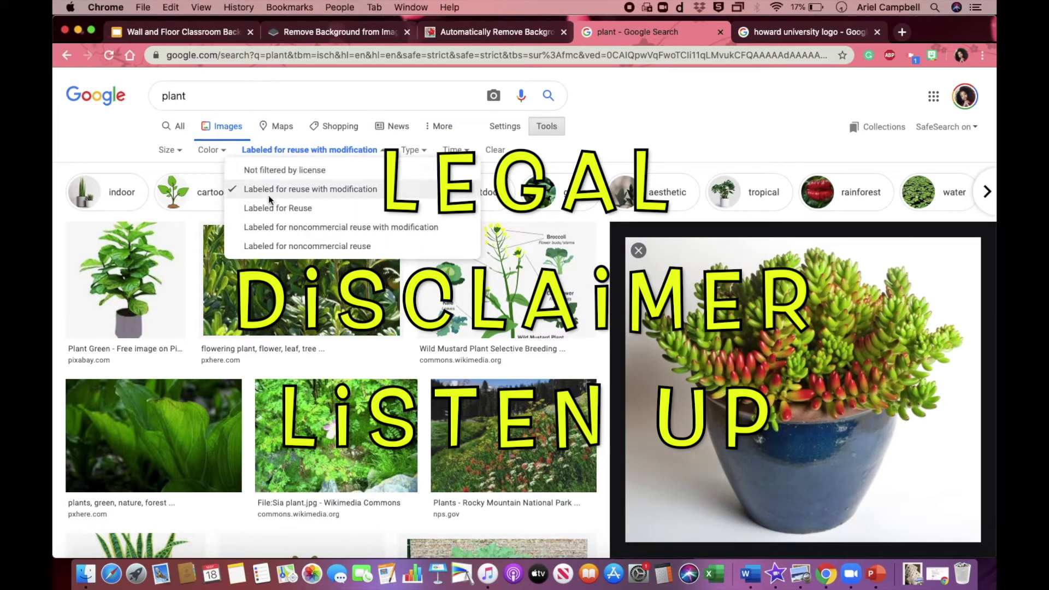
{"action": "left_click", "coordinate": [340, 195]}
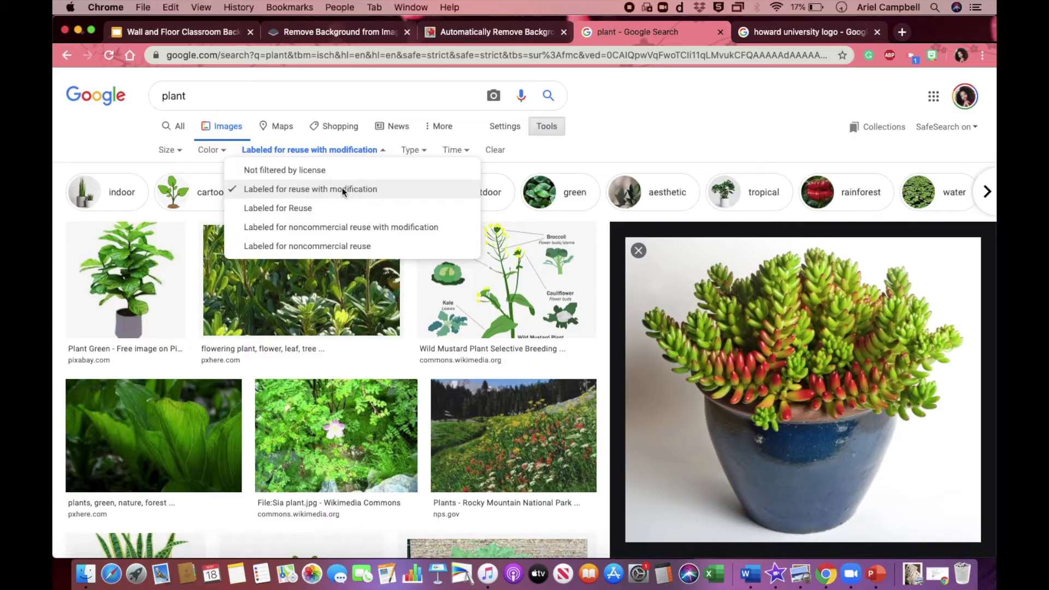
{"action": "mouse_move", "coordinate": [287, 170]}
{"action": "left_mouse_down"}
{"action": "mouse_move", "coordinate": [323, 105]}
{"action": "mouse_move", "coordinate": [284, 170]}
{"action": "left_mouse_up"}
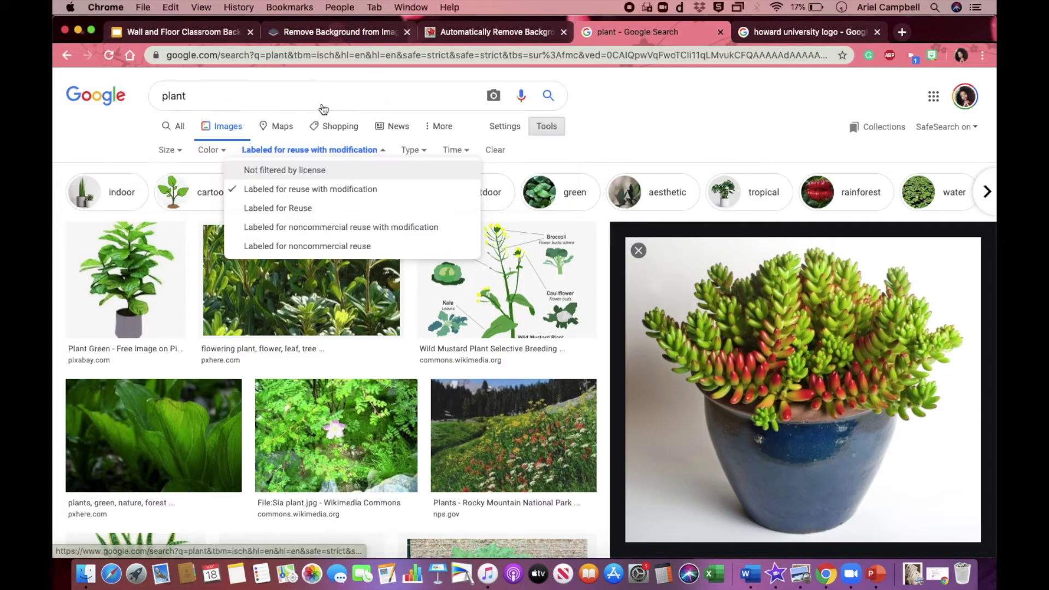
{"action": "scroll", "coordinate": [751, 275], "scroll_direction": "down", "scroll_amount": 2}
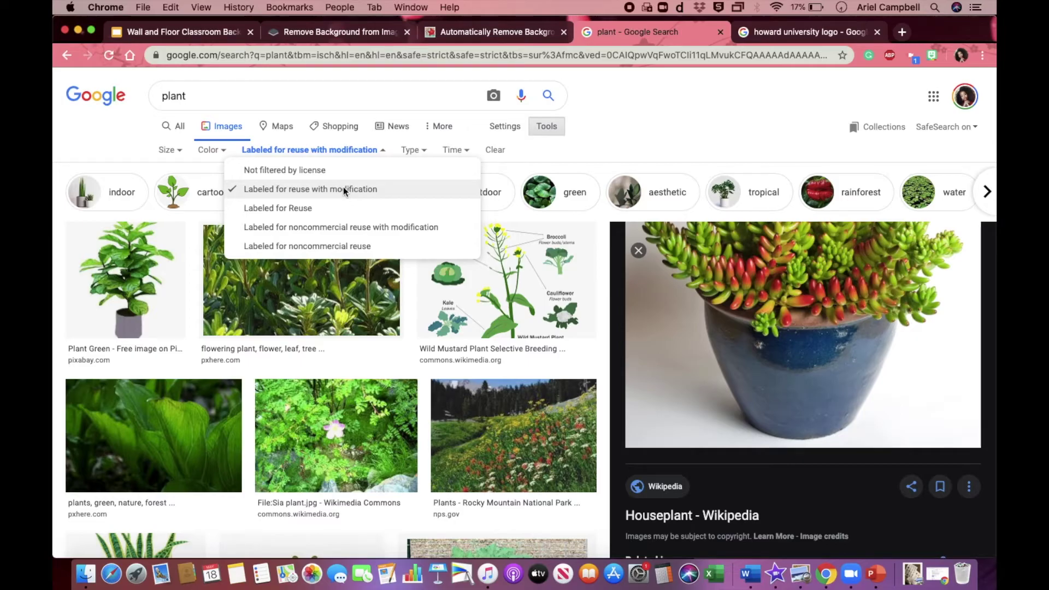
{"action": "left_click", "coordinate": [313, 174]}
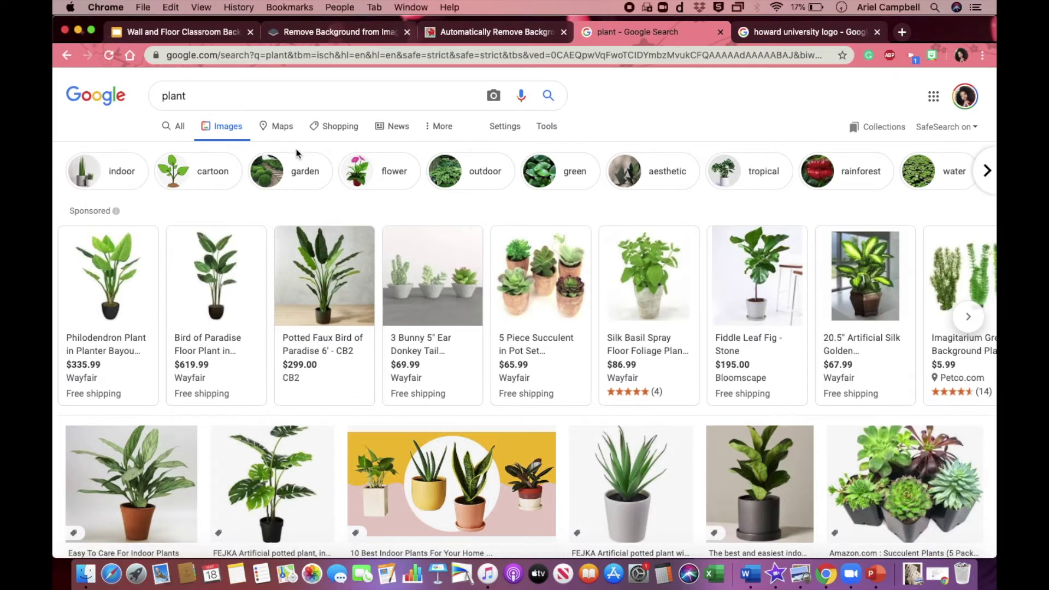
{"action": "left_click", "coordinate": [546, 126]}
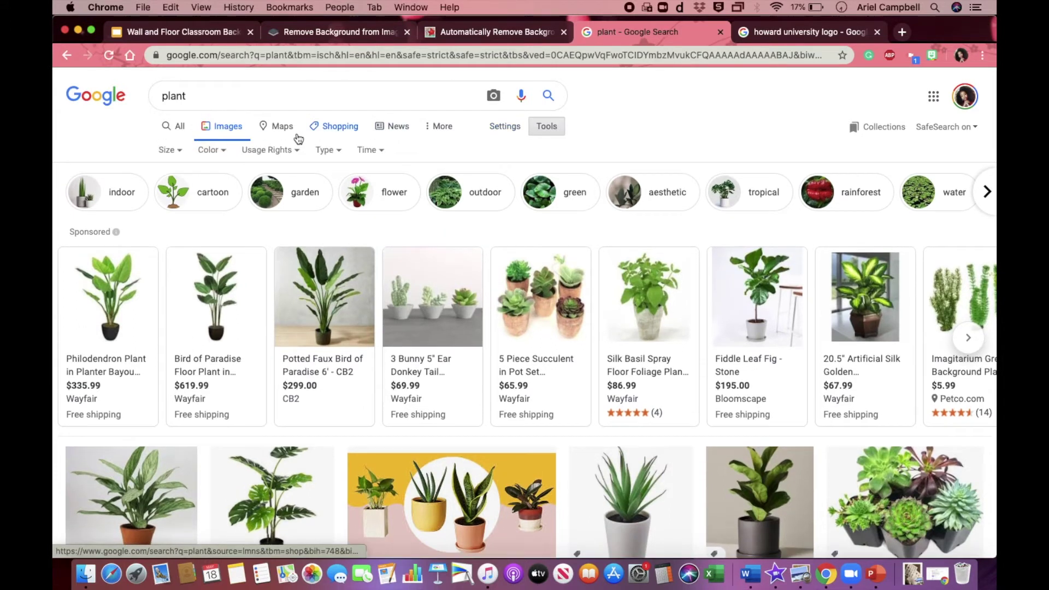
{"action": "left_click", "coordinate": [294, 151]}
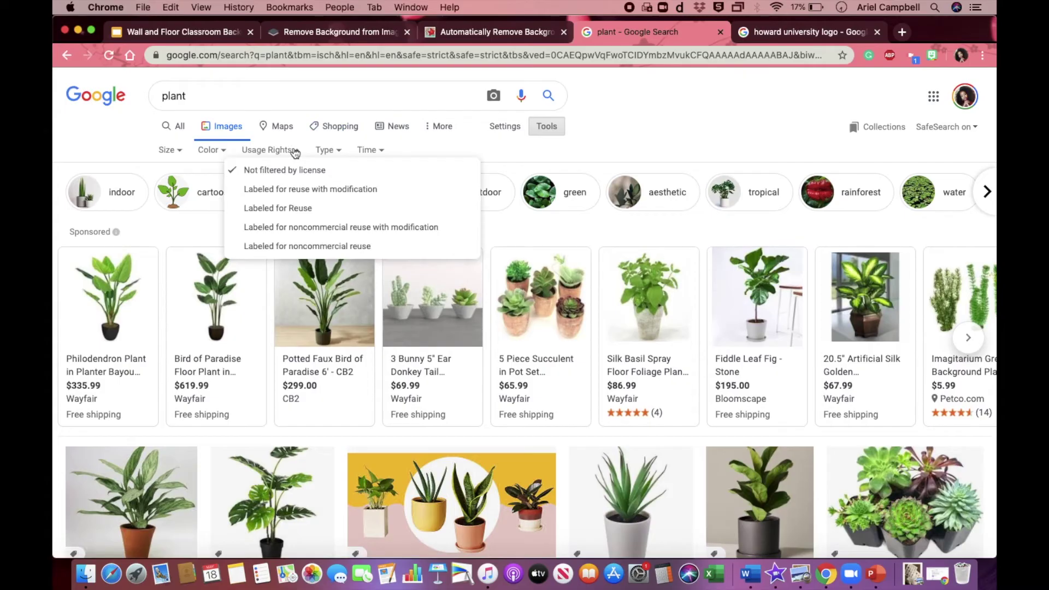
Filter to Labeled for reuse with modification and preview the Houseplant - Wikipedia succulent image
{"action": "left_click", "coordinate": [326, 188]}
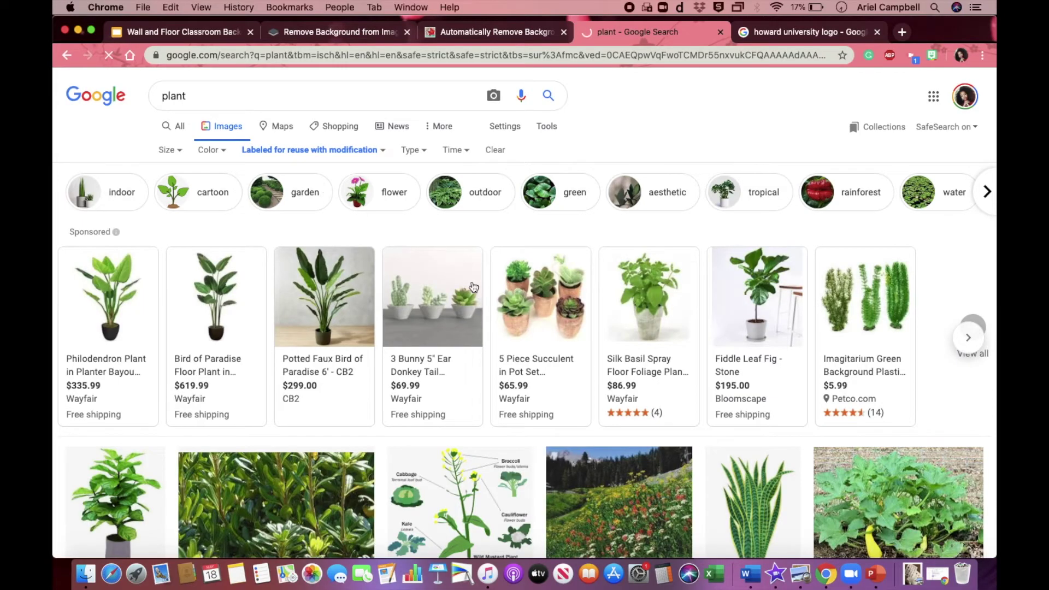
{"action": "scroll", "coordinate": [474, 288], "scroll_direction": "down", "scroll_amount": 6}
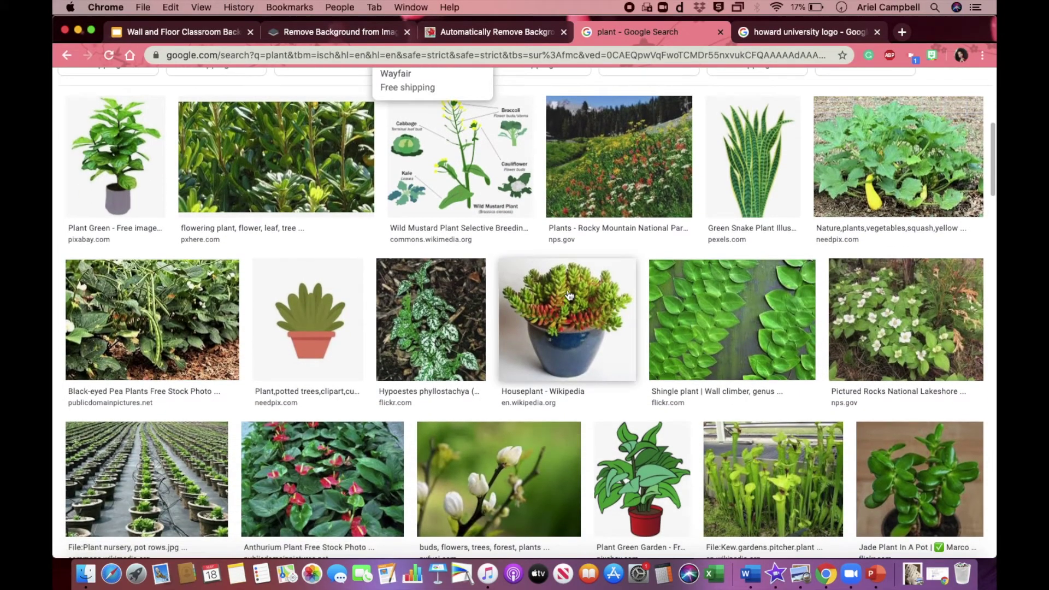
{"action": "left_click", "coordinate": [562, 281]}
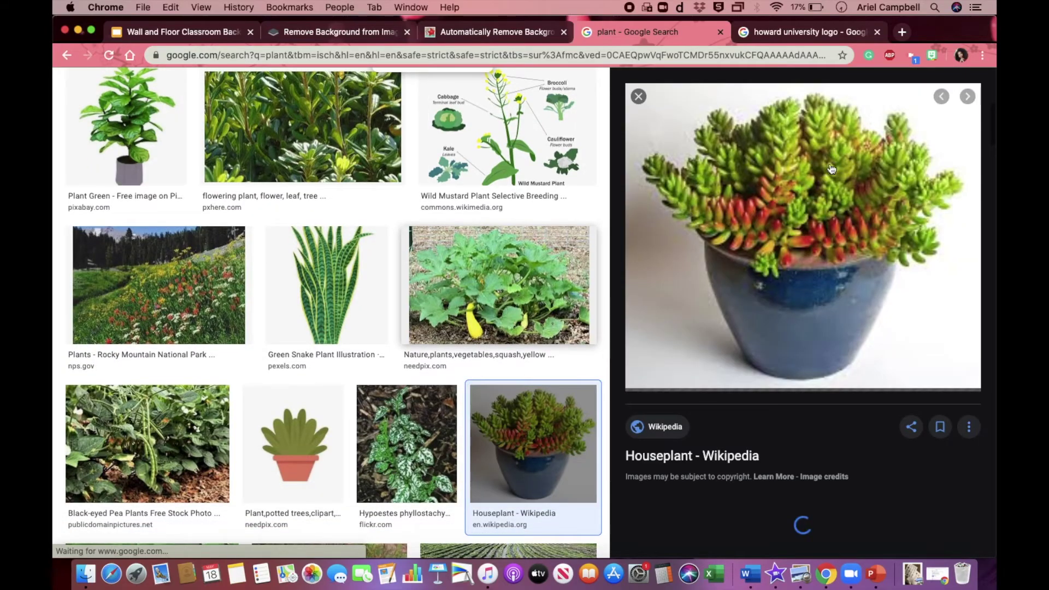
Save the succulent image to Downloads as 'House plant.jpg'
{"action": "right_click", "coordinate": [794, 208]}
{"action": "left_click", "coordinate": [809, 334]}
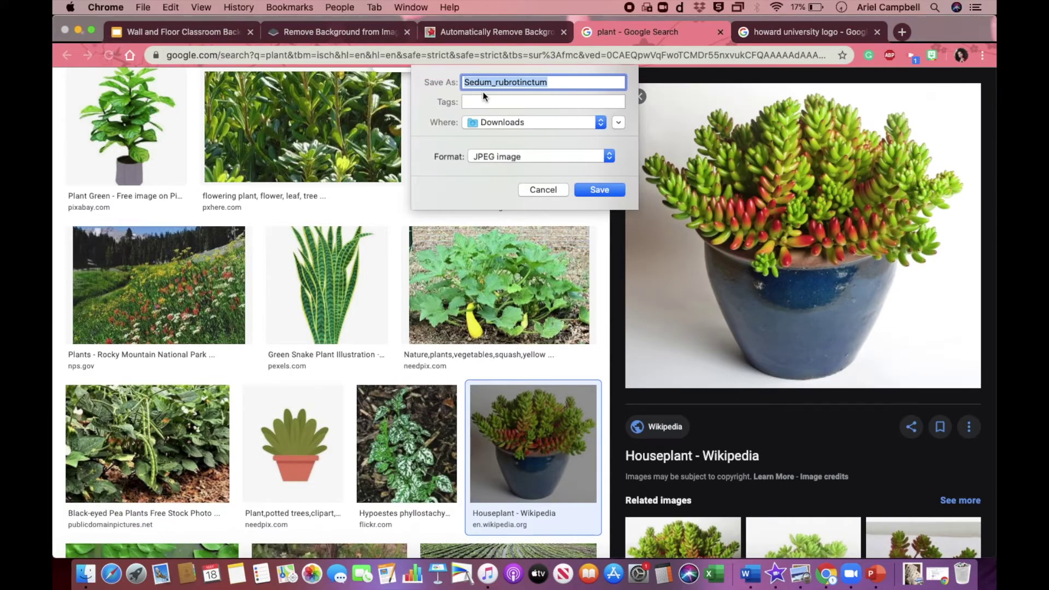
{"action": "type", "text": "House plant"}
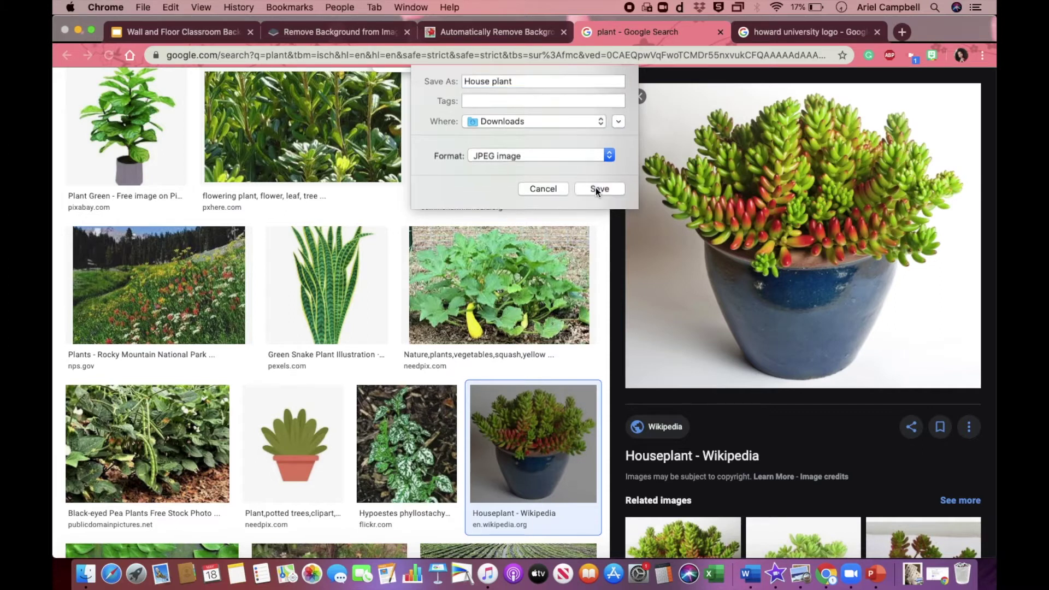
{"action": "left_click", "coordinate": [601, 189]}
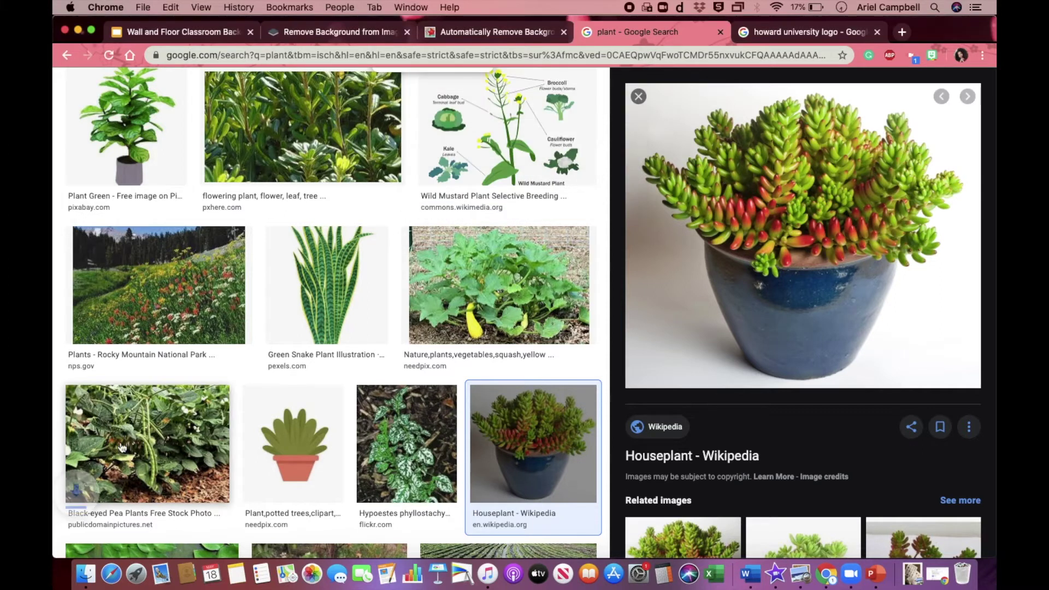
{"action": "left_click", "coordinate": [188, 543]}
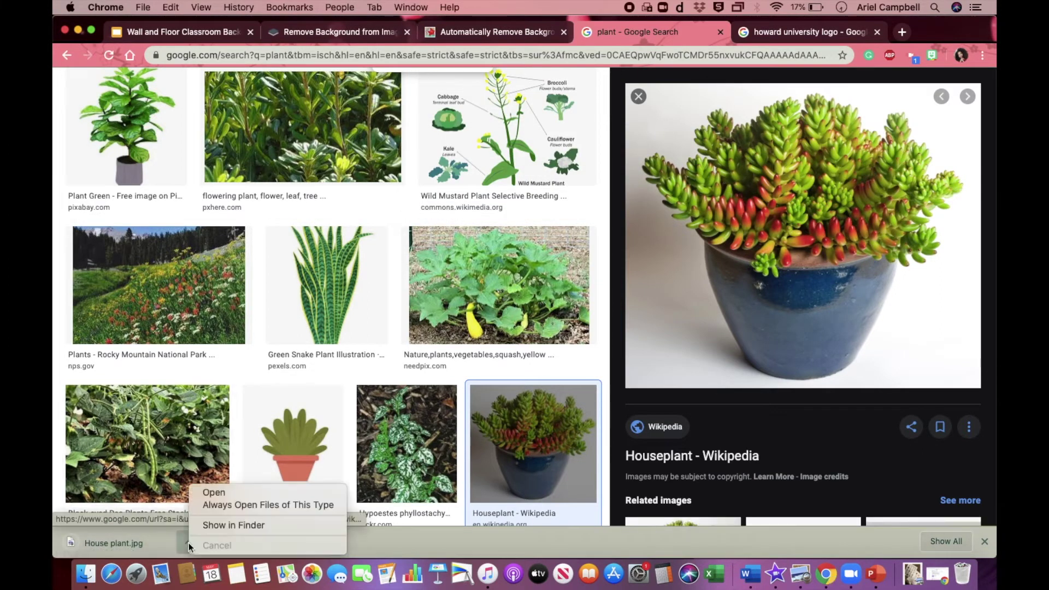
Check House plant.jpg in Finder and Preview, then close it to see the classroom slides
{"action": "key", "text": "super+1"}
{"action": "left_click", "coordinate": [219, 523]}
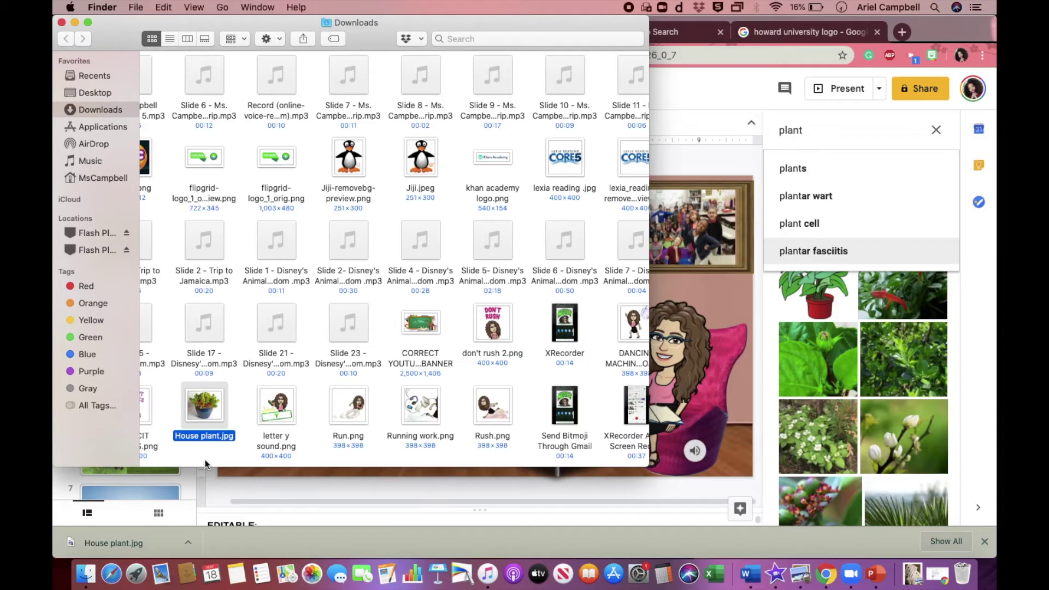
{"action": "left_click", "coordinate": [61, 23]}
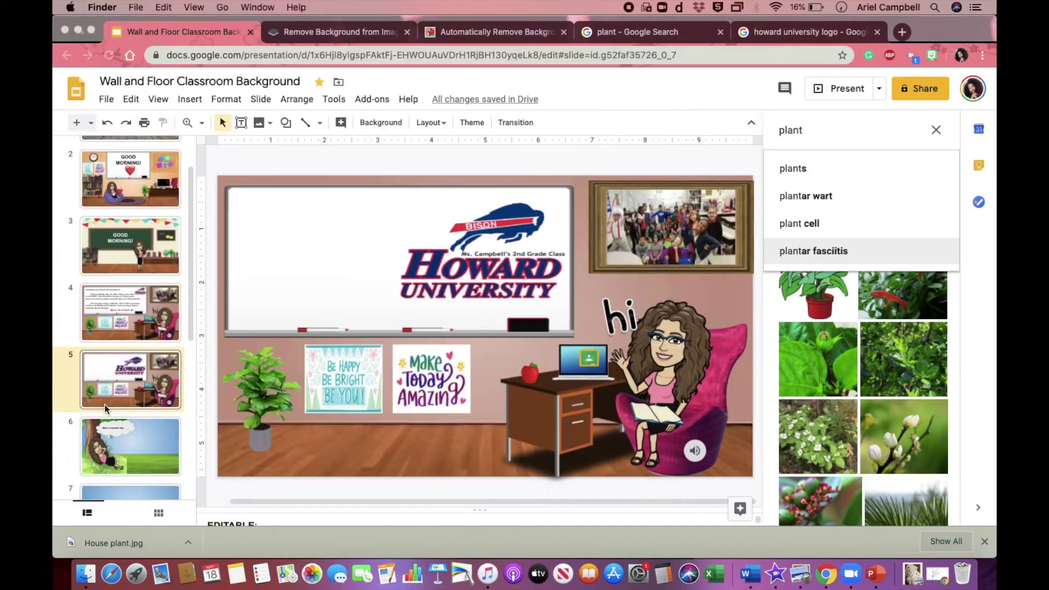
{"action": "left_click", "coordinate": [109, 539]}
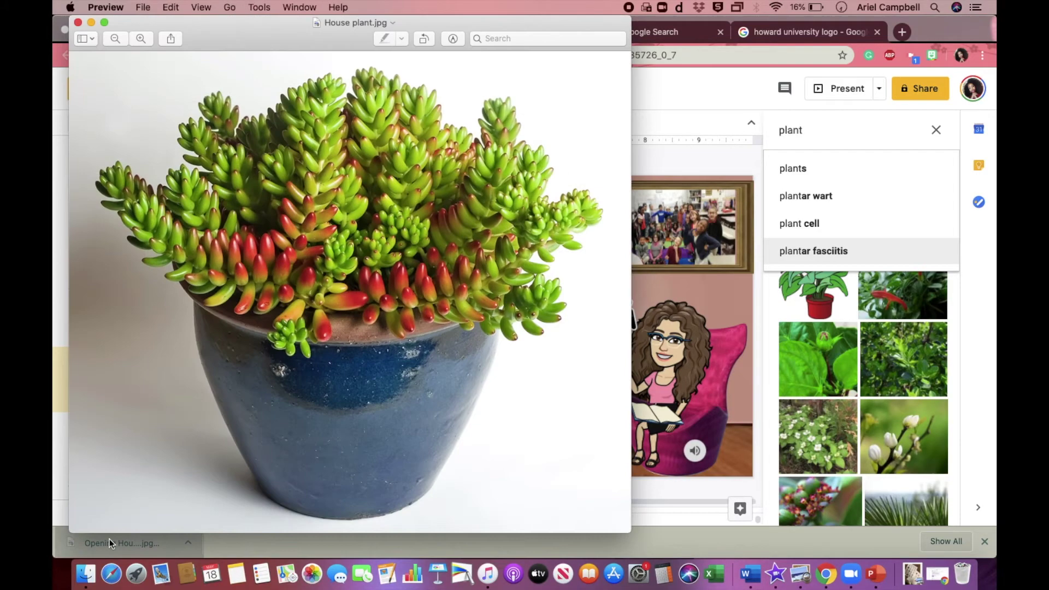
{"action": "left_click", "coordinate": [78, 22]}
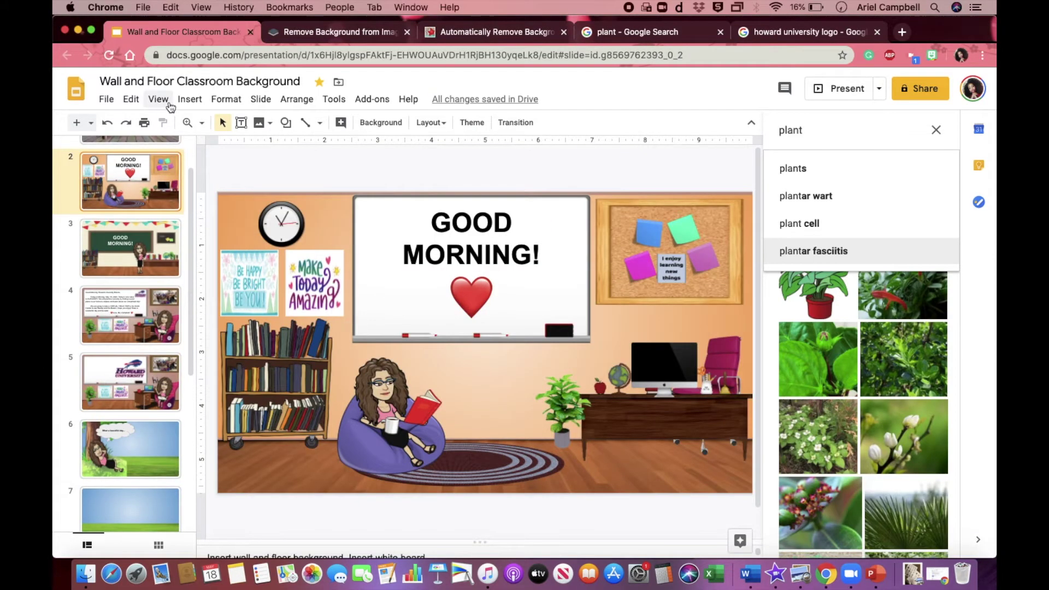
{"action": "left_click", "coordinate": [188, 100]}
{"action": "mouse_move", "coordinate": [203, 121]}
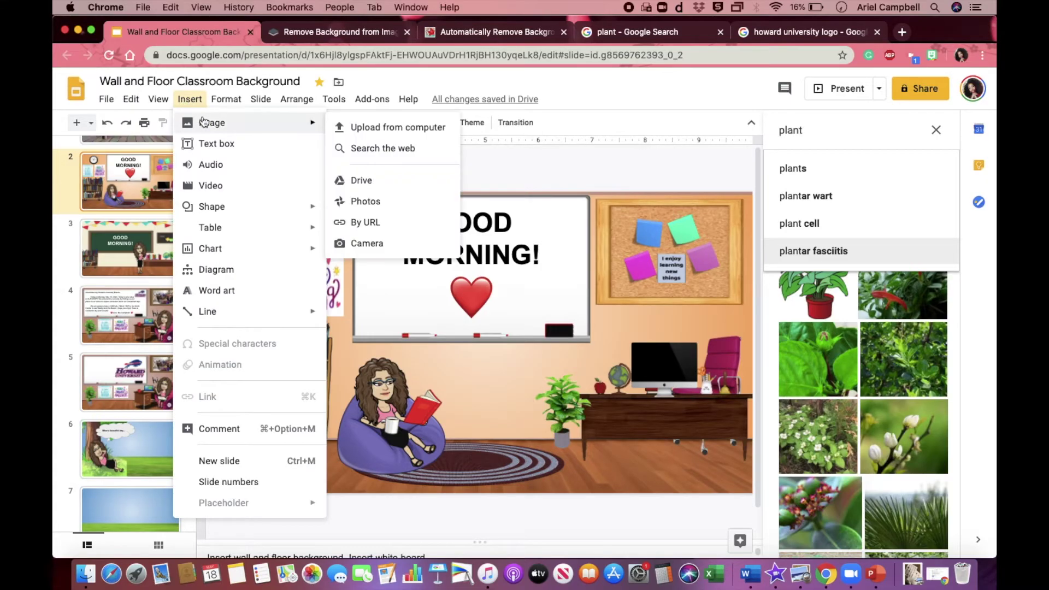
{"action": "left_click", "coordinate": [363, 127]}
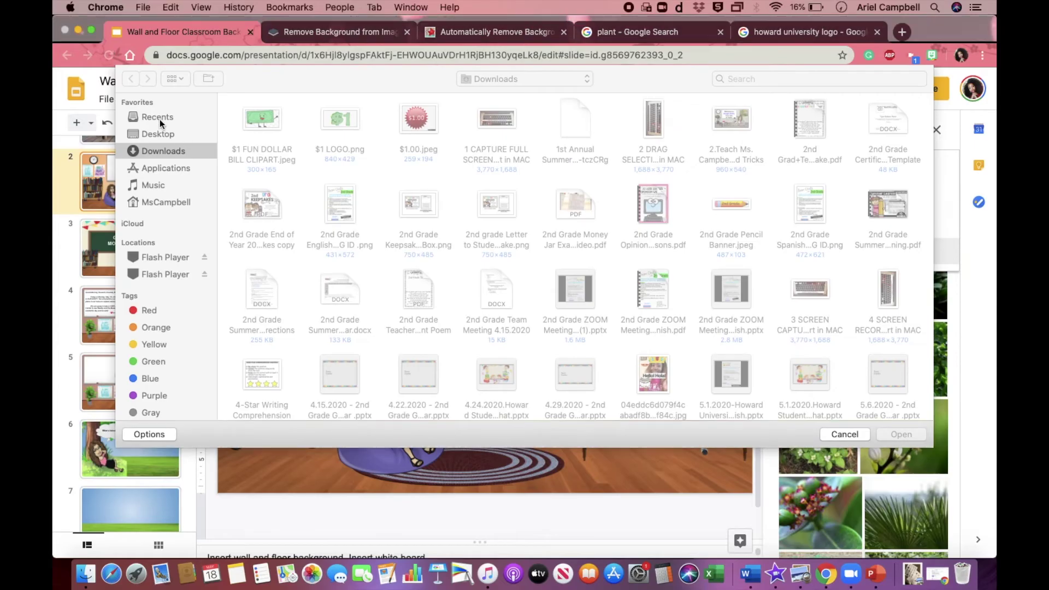
{"action": "left_click", "coordinate": [158, 118]}
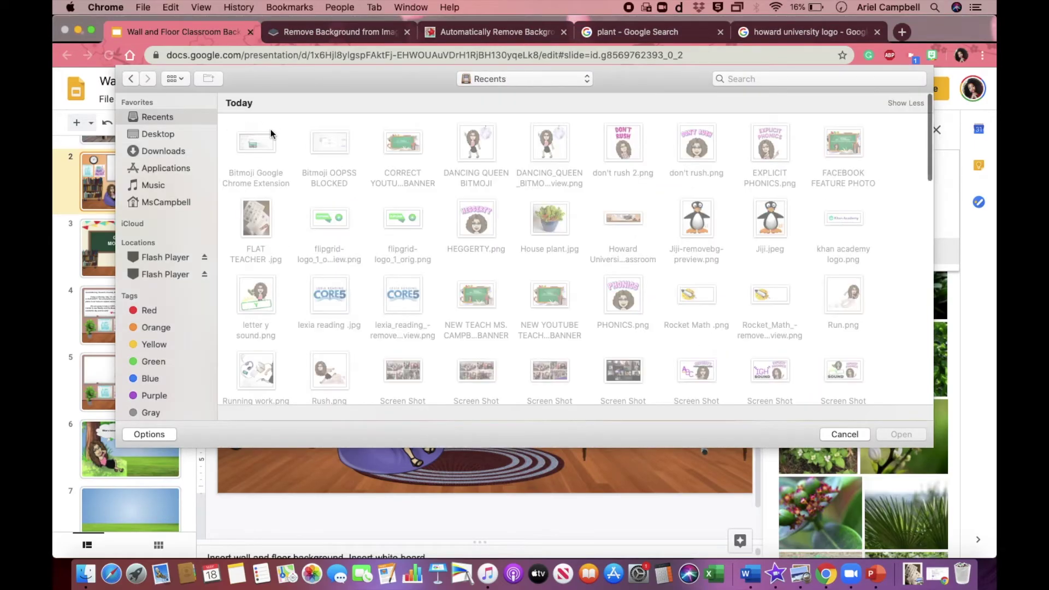
{"action": "left_click", "coordinate": [551, 219]}
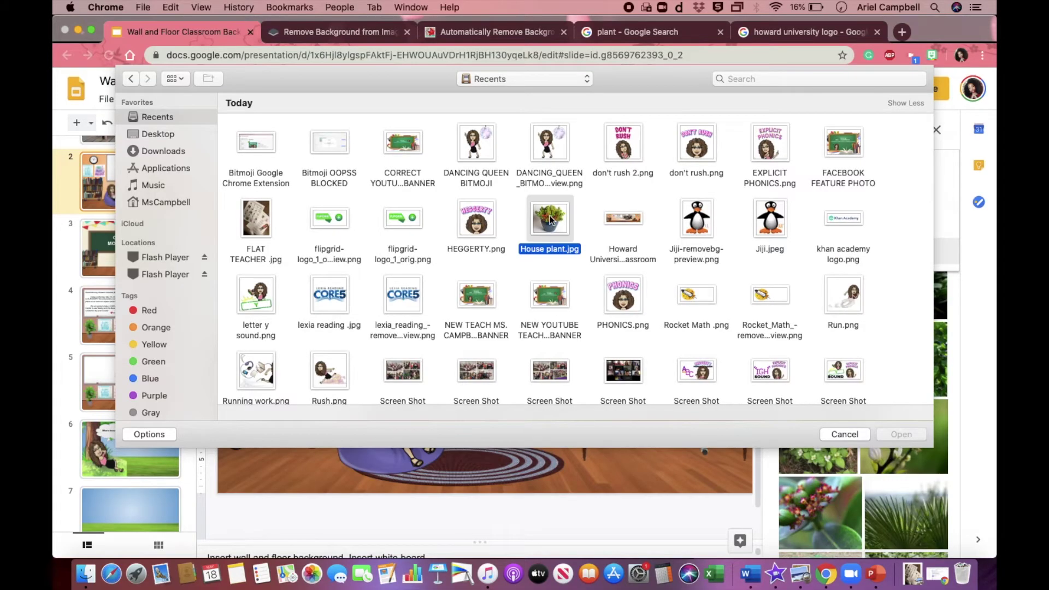
{"action": "left_click", "coordinate": [881, 436]}
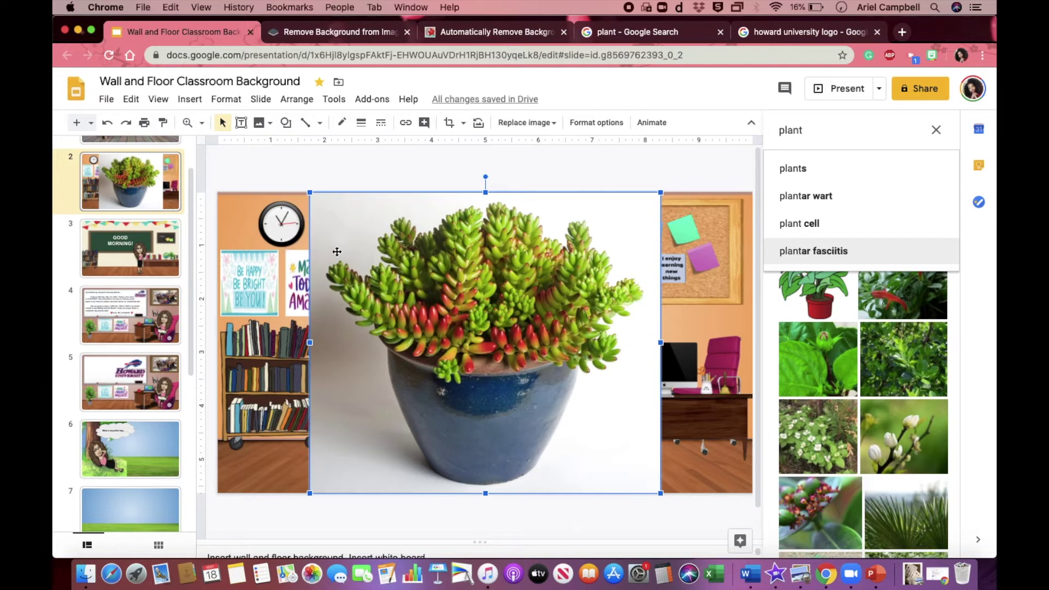
{"action": "key", "text": "BackSpace"}
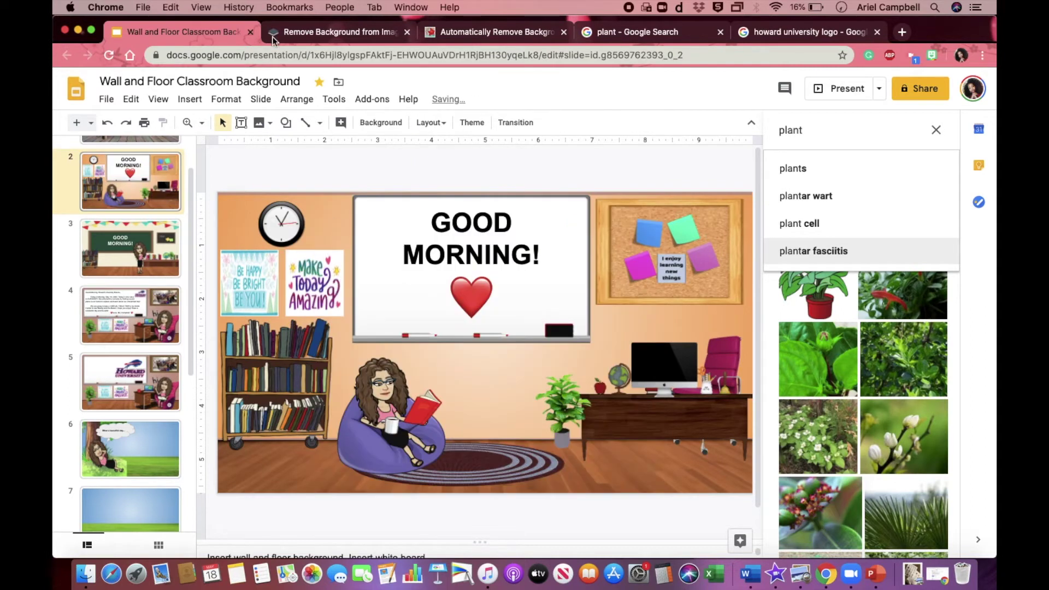
Upload House plant.jpg from Recents to remove.bg to strip the white background
{"action": "left_click", "coordinate": [306, 34]}
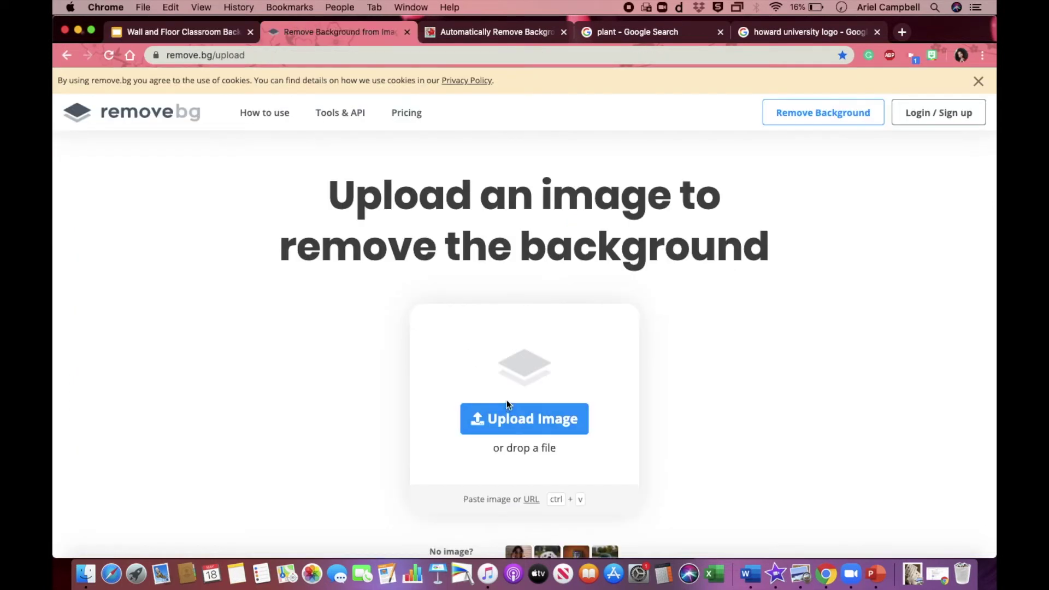
{"action": "left_click", "coordinate": [508, 419]}
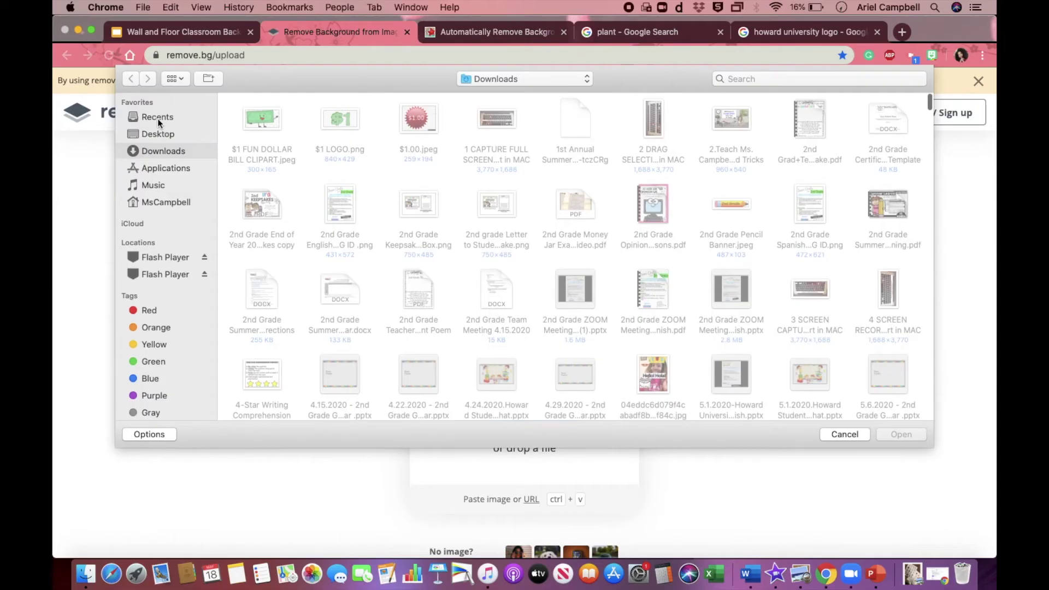
{"action": "key", "text": "super+shift+f"}
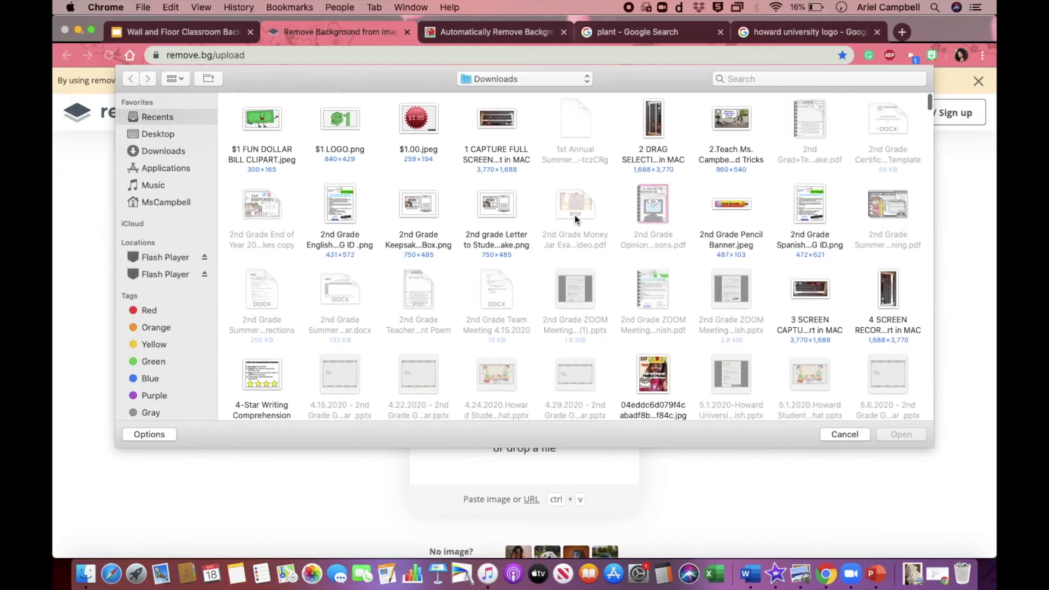
{"action": "left_click", "coordinate": [551, 218]}
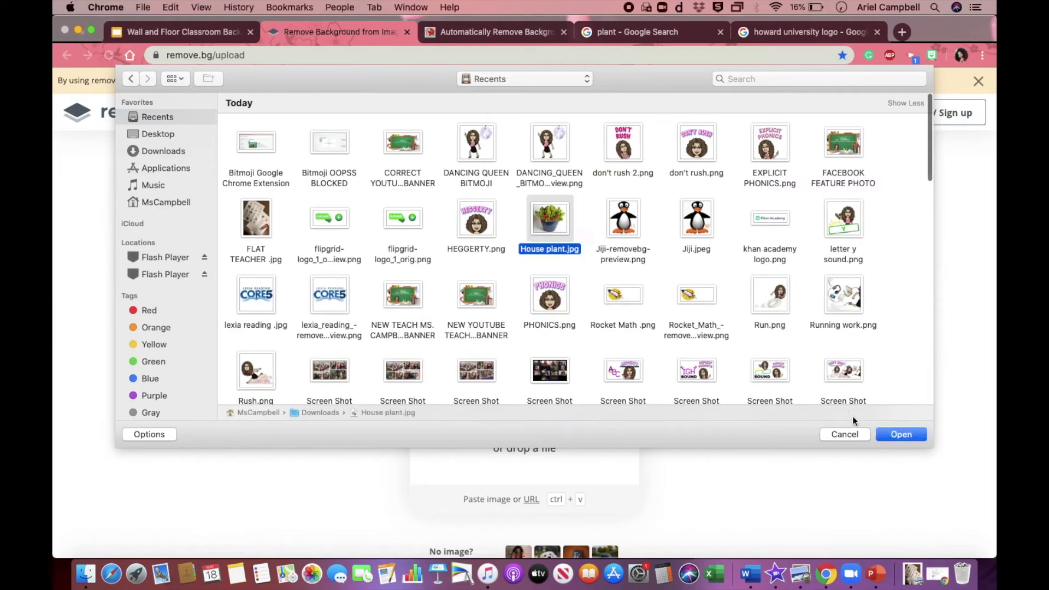
{"action": "left_click", "coordinate": [901, 434]}
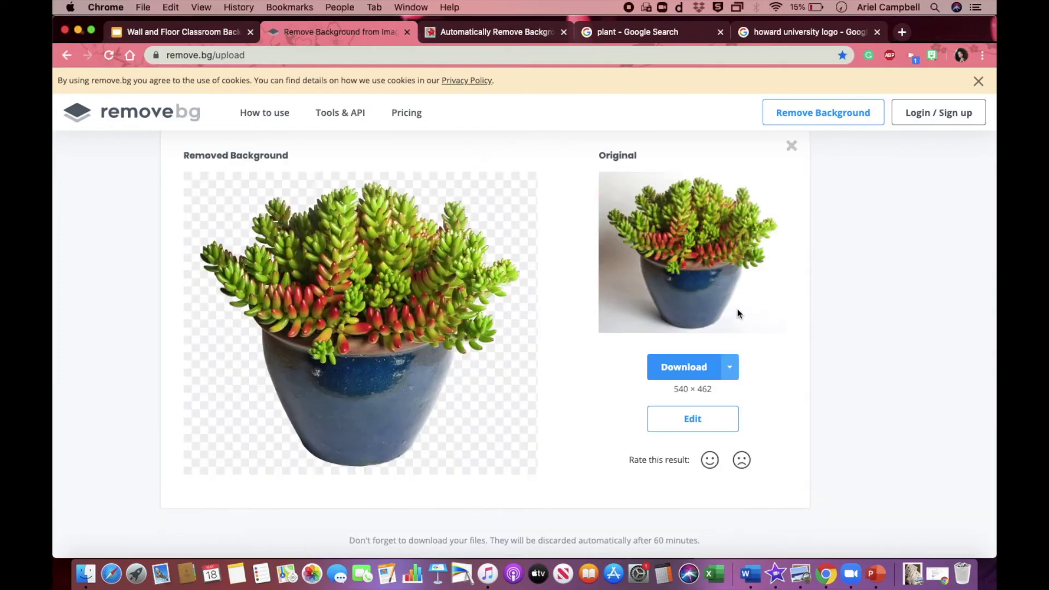
Download the cutout as House_plant-removebg-preview.png and inspect it in Preview
{"action": "left_click", "coordinate": [670, 369]}
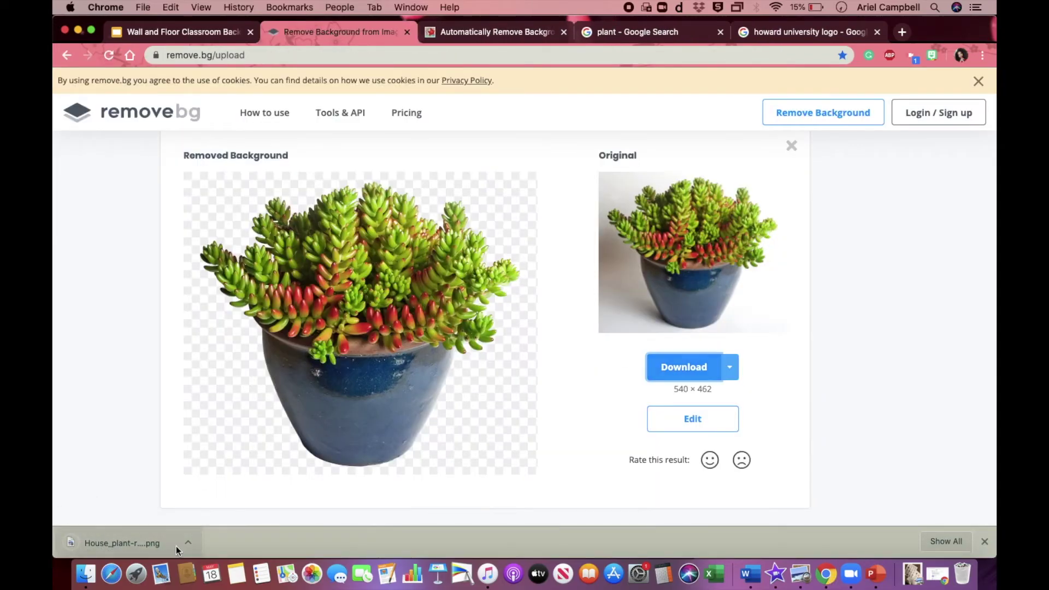
{"action": "left_click", "coordinate": [188, 541]}
{"action": "left_click", "coordinate": [205, 526]}
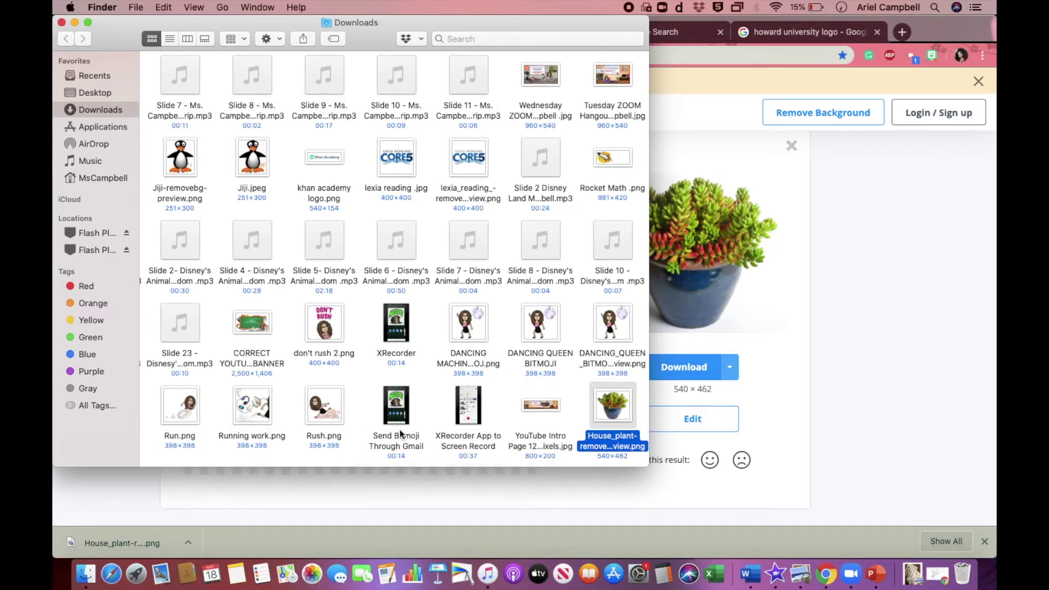
{"action": "left_click", "coordinate": [114, 533]}
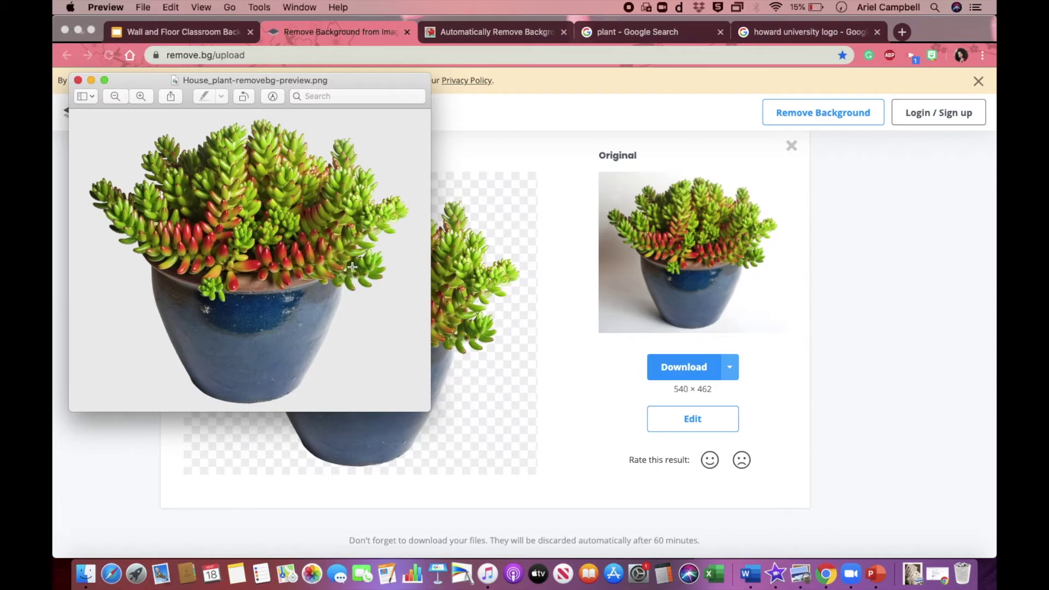
{"action": "left_click", "coordinate": [78, 80]}
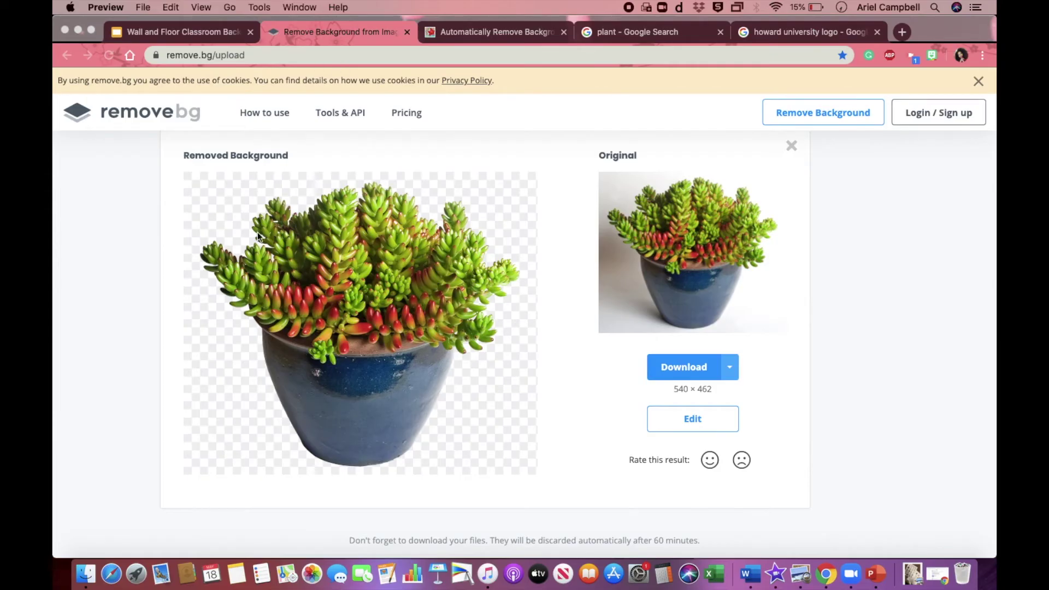
Insert House_plant-removebg-preview.png from the computer onto slide 5, the Howard University classroom
{"action": "left_click", "coordinate": [201, 33]}
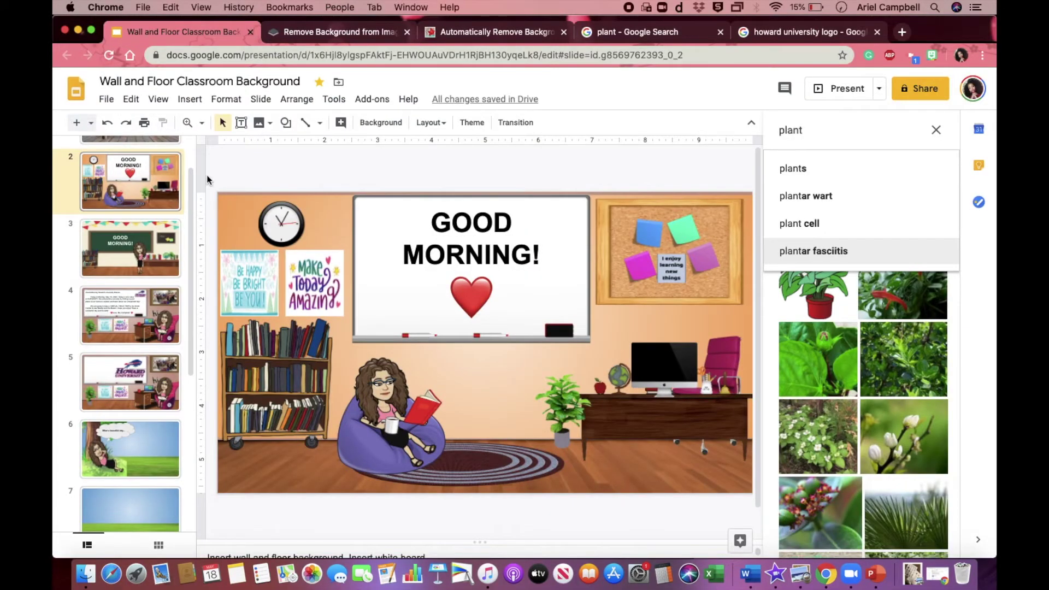
{"action": "key", "text": "Down"}
{"action": "key", "text": "Down"}
{"action": "key", "text": "Down"}
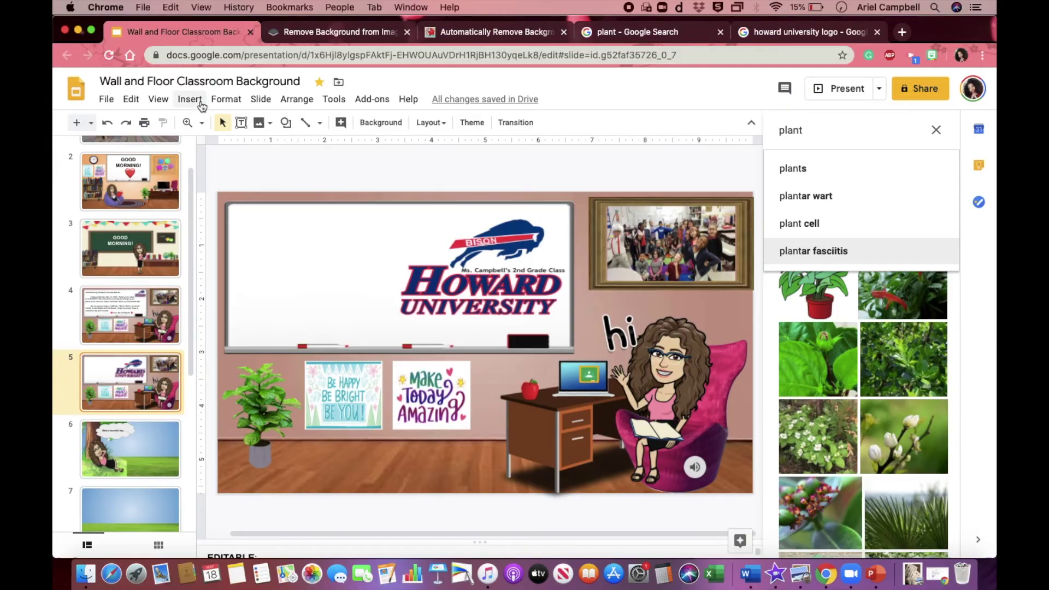
{"action": "left_click", "coordinate": [192, 99]}
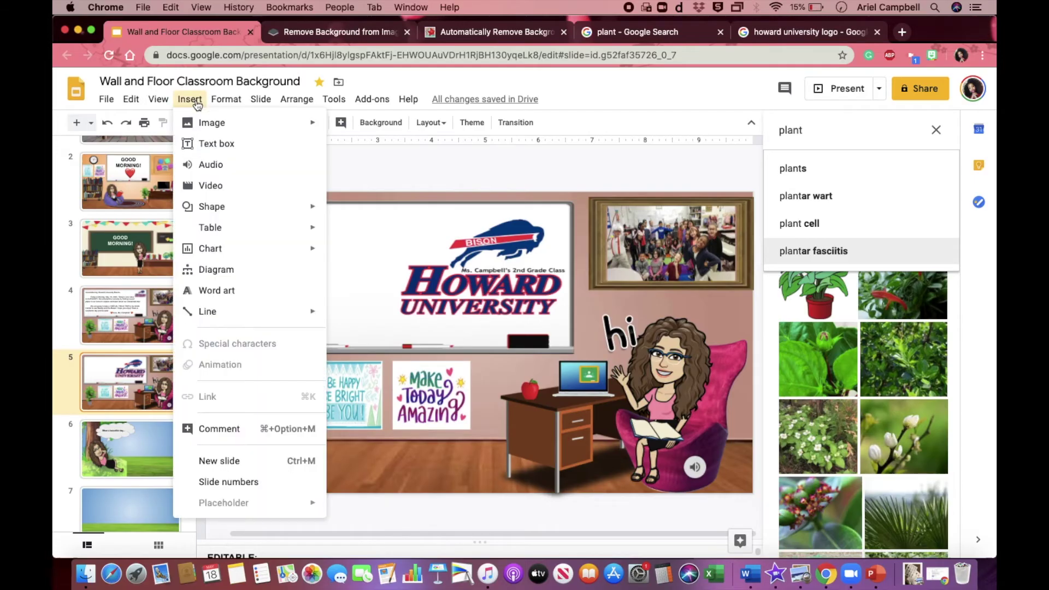
{"action": "mouse_move", "coordinate": [219, 123]}
{"action": "left_click", "coordinate": [344, 127]}
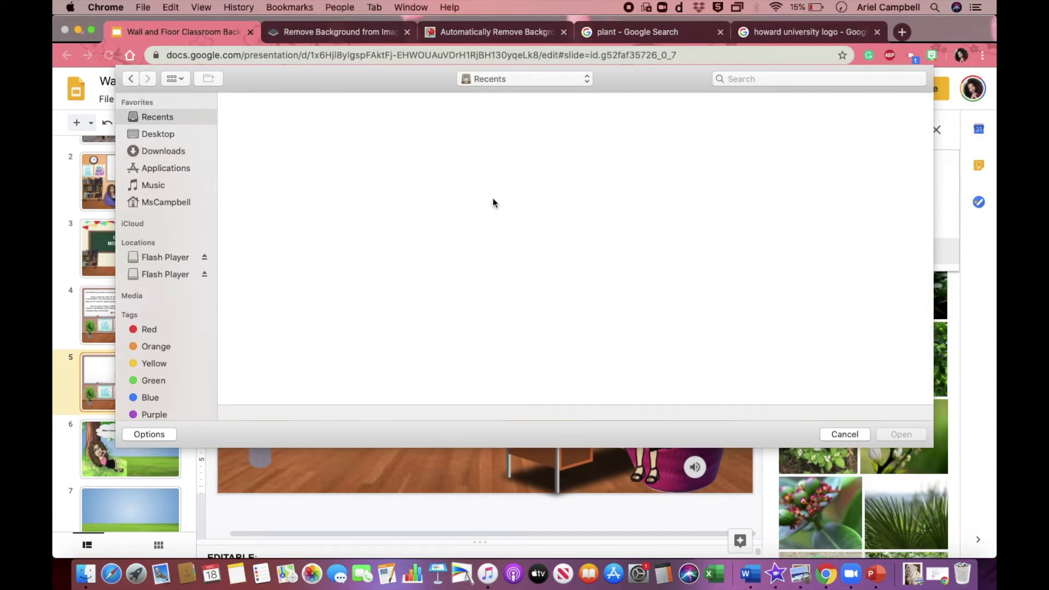
{"action": "left_click", "coordinate": [553, 220]}
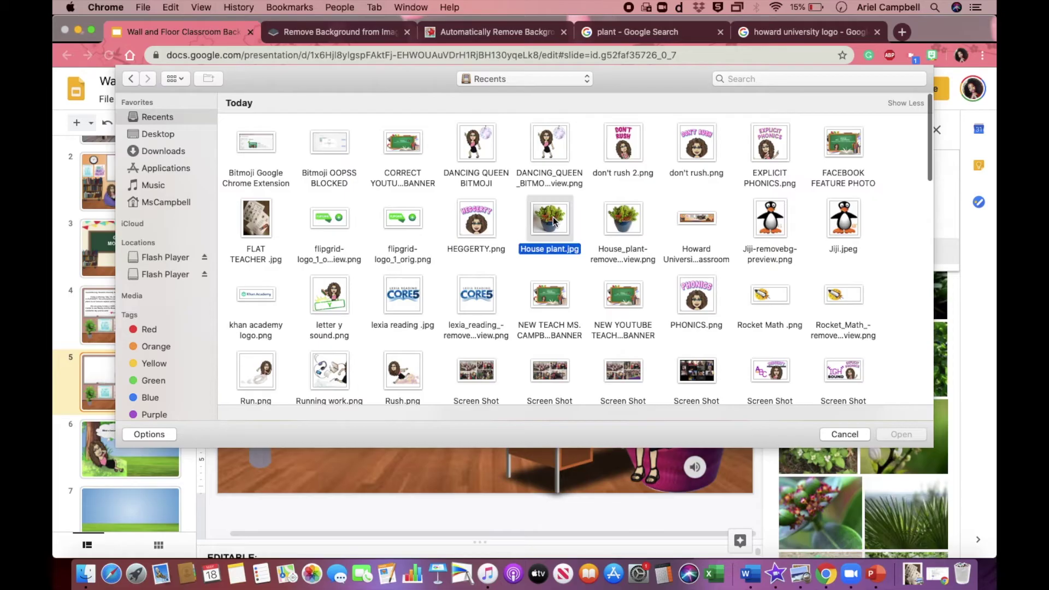
{"action": "left_click", "coordinate": [616, 257]}
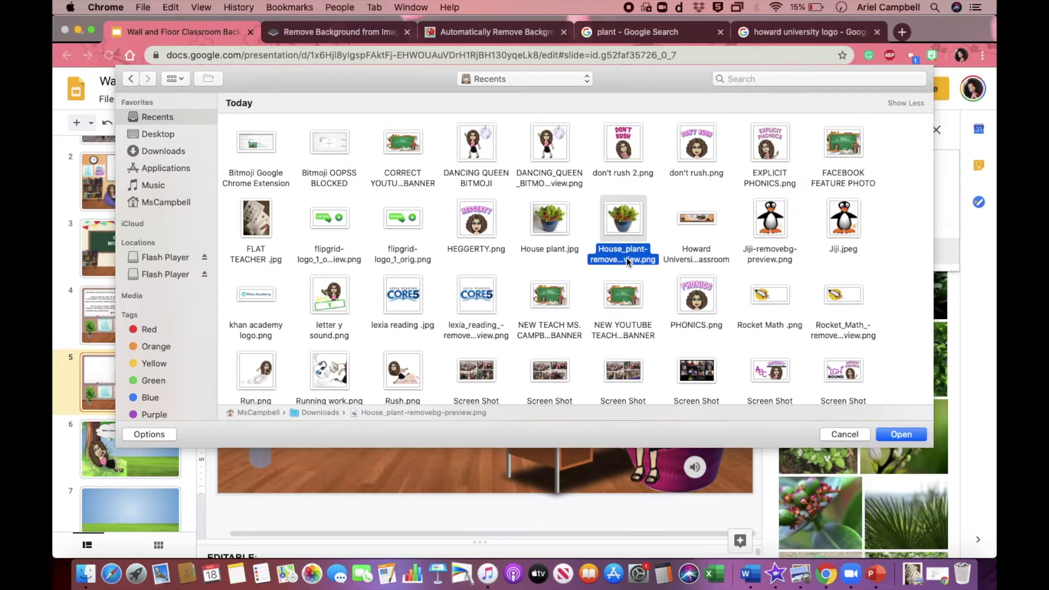
{"action": "left_click", "coordinate": [900, 435]}
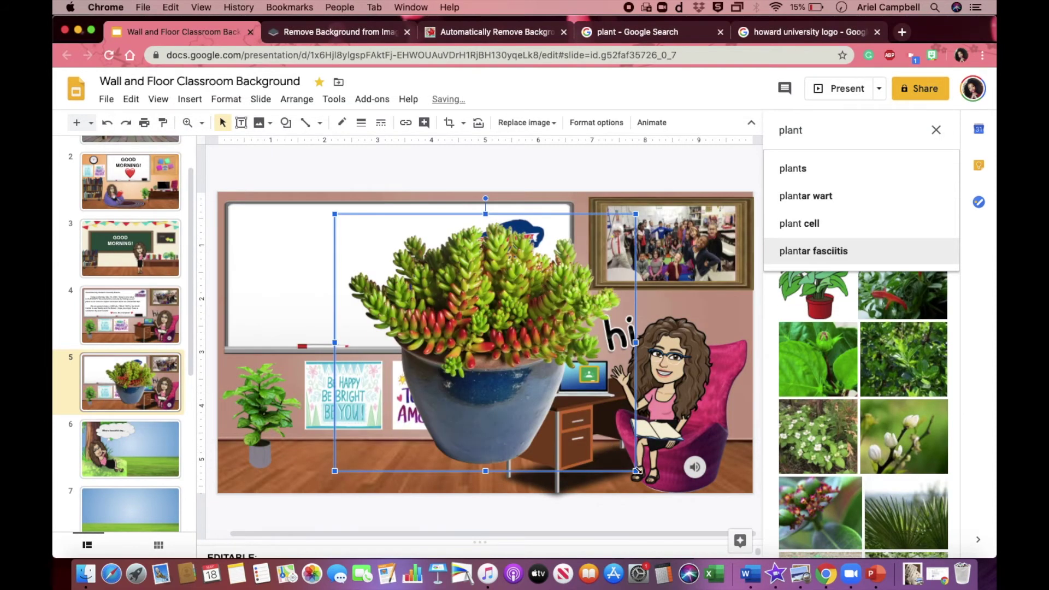
Shrink the plant cutout and set it on the classroom floor
{"action": "left_click_drag", "start_coordinate": [635, 470], "coordinate": [500, 355]}
{"action": "left_click_drag", "start_coordinate": [453, 331], "coordinate": [437, 458]}
{"action": "left_click_drag", "start_coordinate": [473, 349], "coordinate": [421, 380]}
Upload House plant.jpg from Recents to PhotoScissors to cut away its background
{"action": "left_click", "coordinate": [458, 38]}
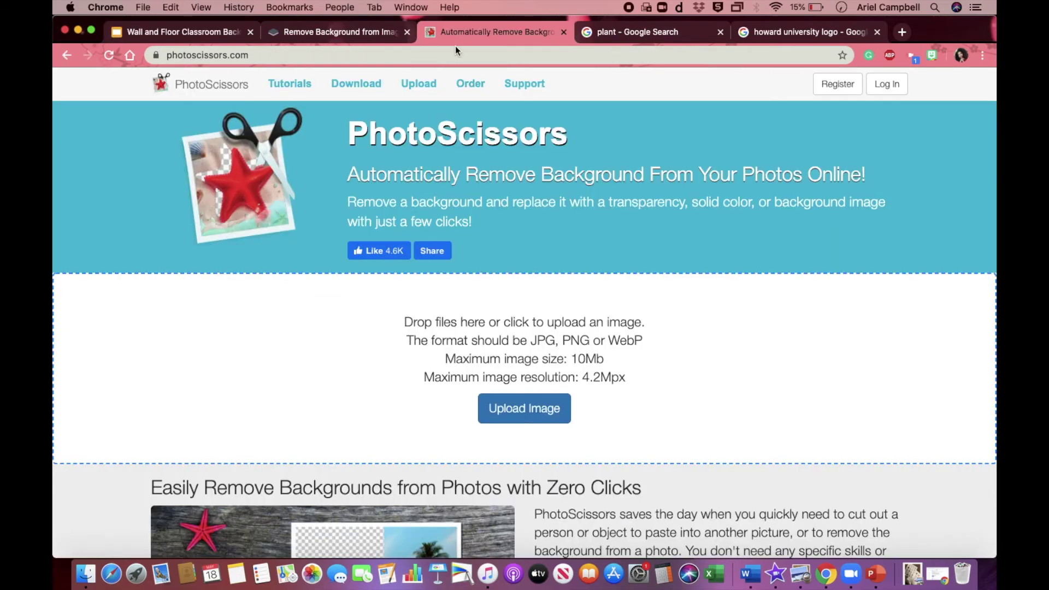
{"action": "left_click", "coordinate": [519, 415]}
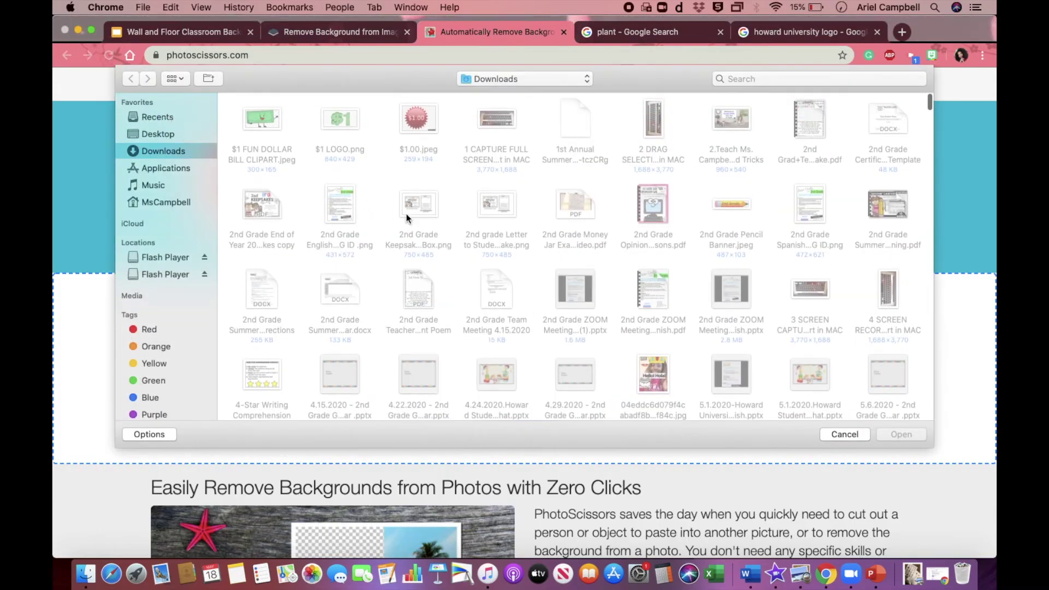
{"action": "left_click", "coordinate": [172, 119]}
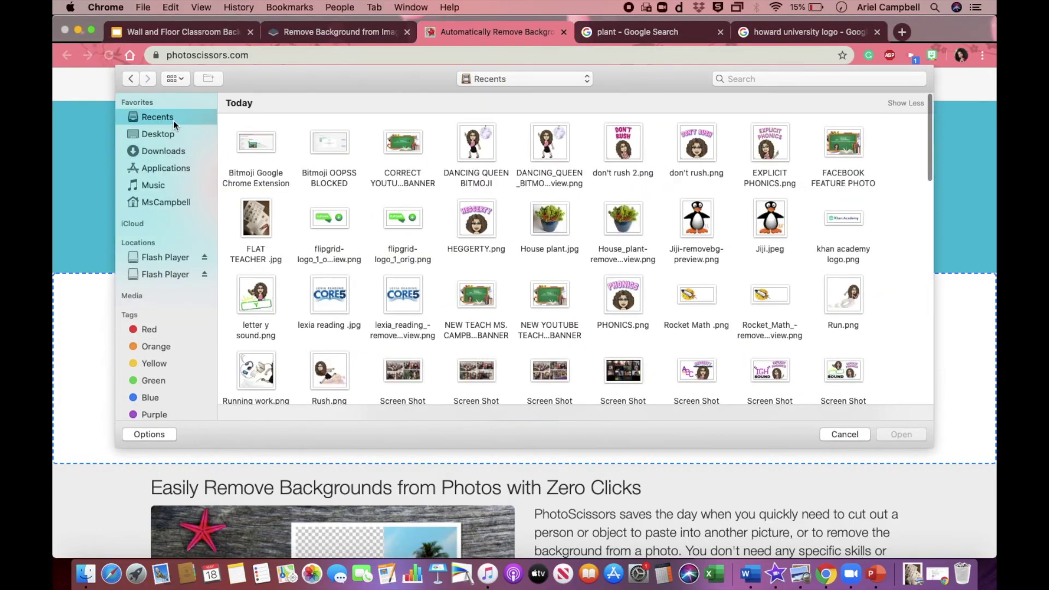
{"action": "left_click", "coordinate": [544, 231]}
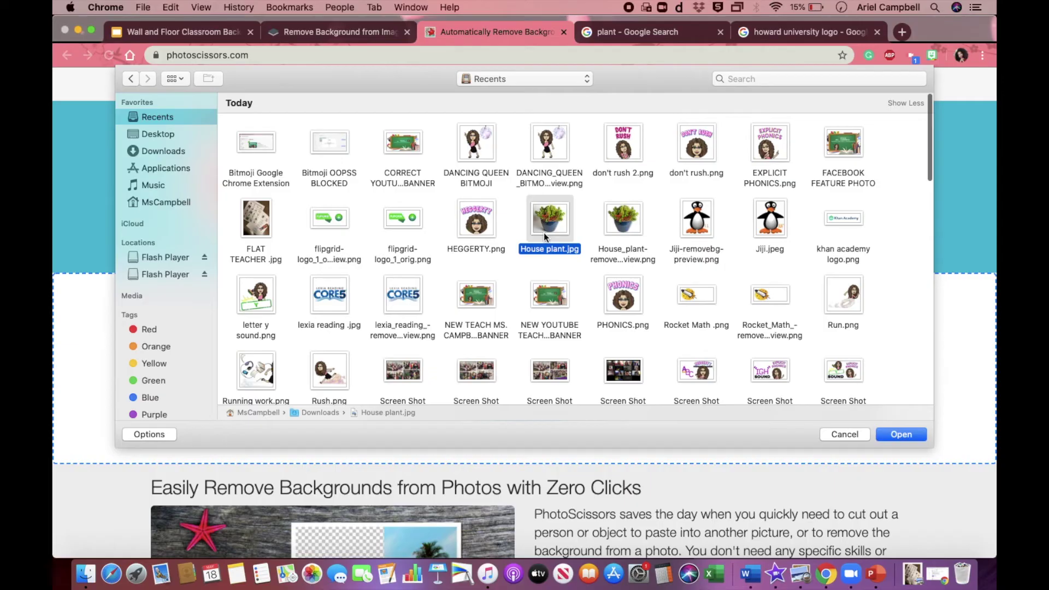
{"action": "left_click", "coordinate": [899, 434]}
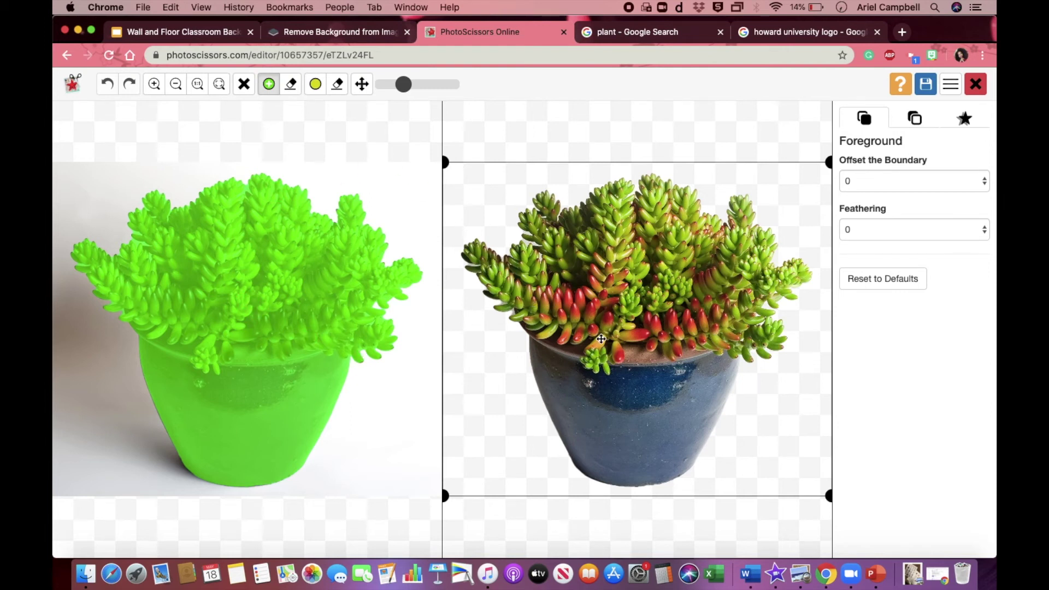
Download the PhotoScissors cutout in low resolution and open it in Preview
{"action": "left_click", "coordinate": [926, 83]}
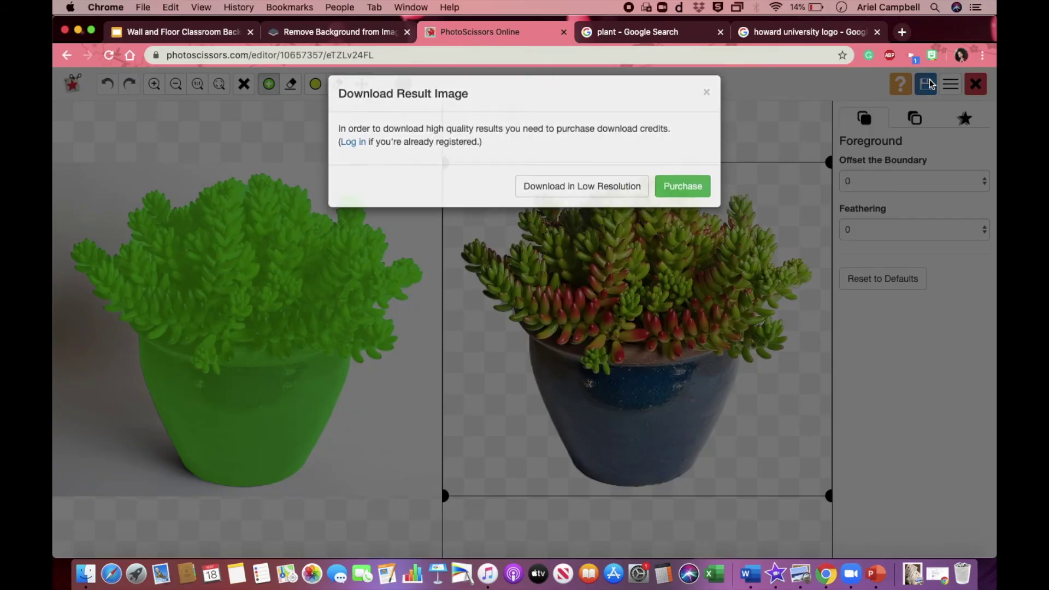
{"action": "left_click", "coordinate": [602, 198]}
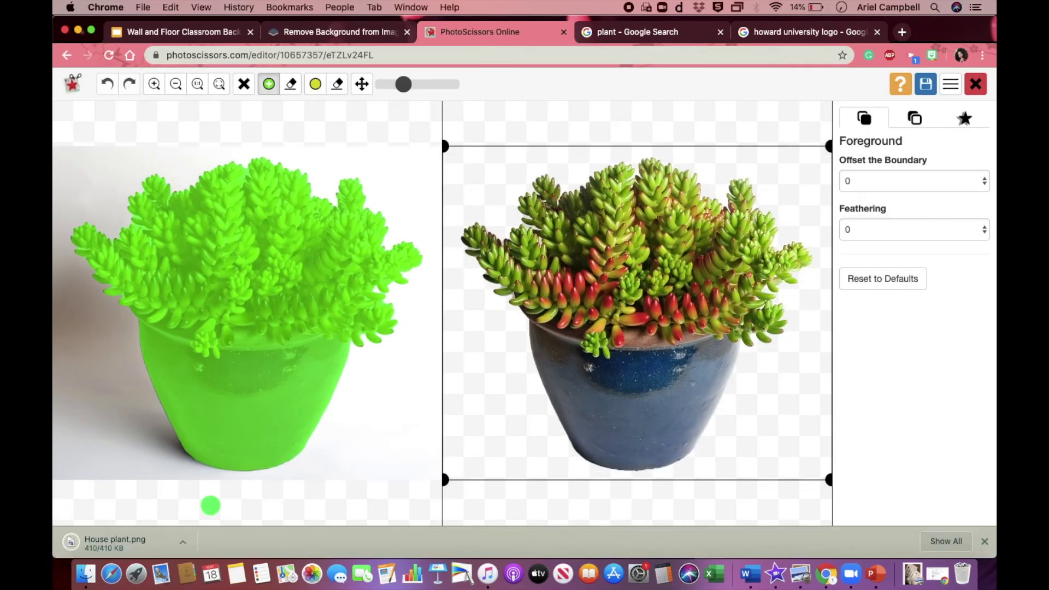
{"action": "left_click", "coordinate": [114, 544]}
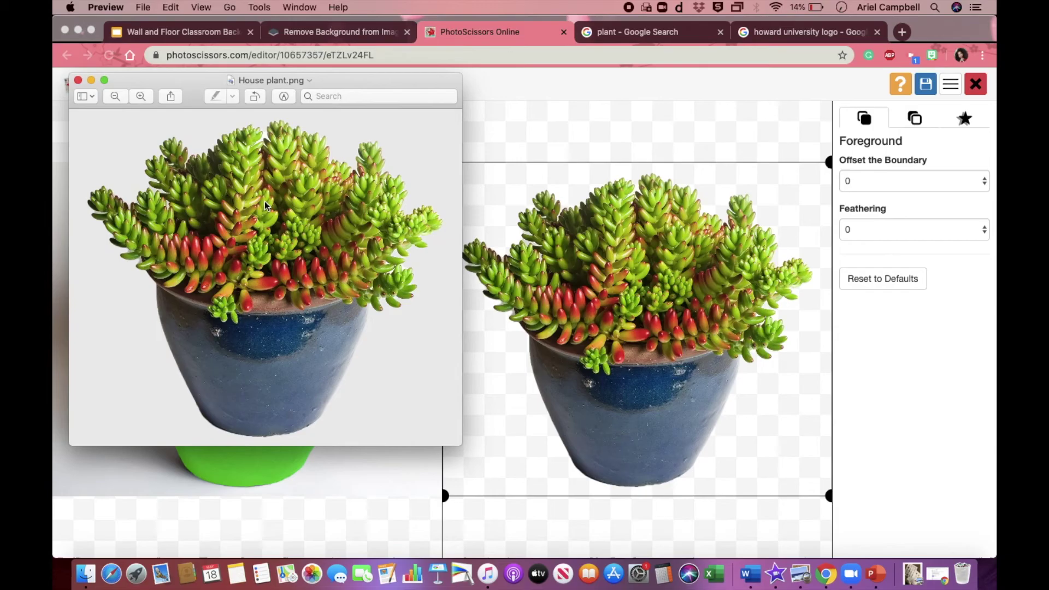
{"action": "left_click", "coordinate": [79, 82]}
Rename the cutout to 'House plant transparent', close Preview, and return to the classroom slides
{"action": "left_click", "coordinate": [272, 82]}
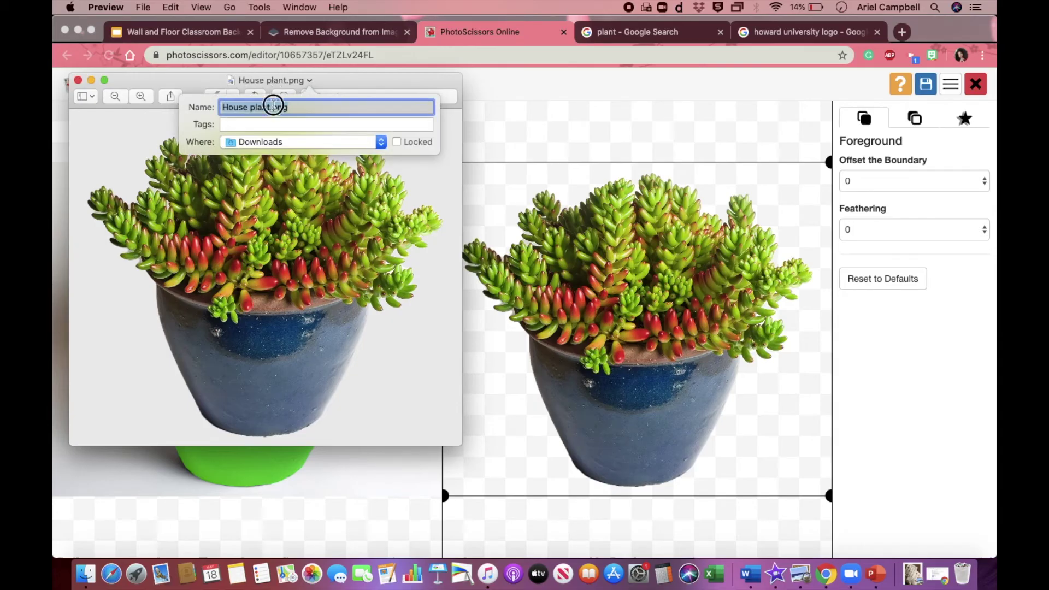
{"action": "left_click", "coordinate": [274, 107]}
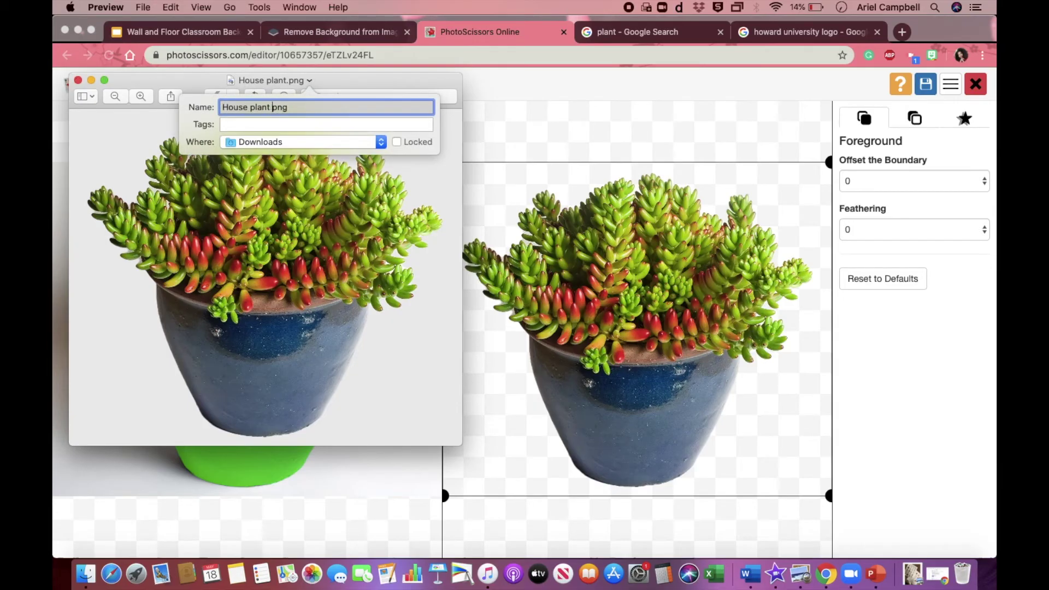
{"action": "type", "text": "REMOVED BACKGROUN"}
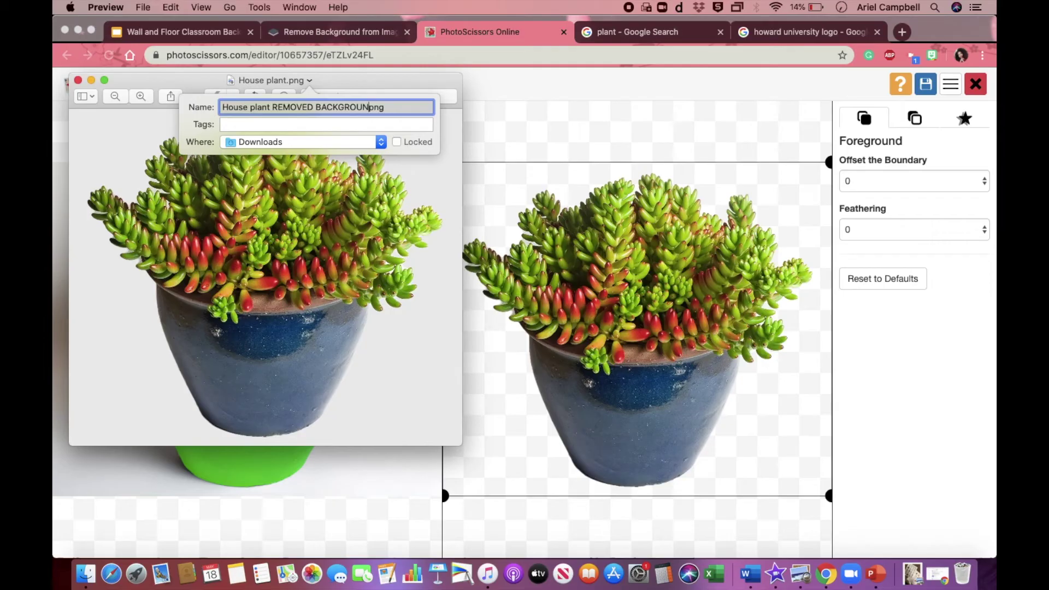
{"action": "key", "text": "BackSpace"}
{"action": "key", "text": "BackSpace"}
{"action": "key", "text": "BackSpace"}
{"action": "key", "text": "BackSpace"}
{"action": "key", "text": "BackSpace"}
{"action": "key", "text": "BackSpace"}
{"action": "key", "text": "BackSpace"}
{"action": "key", "text": "BackSpace"}
{"action": "key", "text": "BackSpace"}
{"action": "key", "text": "BackSpace"}
{"action": "key", "text": "BackSpace"}
{"action": "key", "text": "BackSpace"}
{"action": "key", "text": "BackSpace"}
{"action": "key", "text": "BackSpace"}
{"action": "key", "text": "BackSpace"}
{"action": "type", "text": "t tpng"}
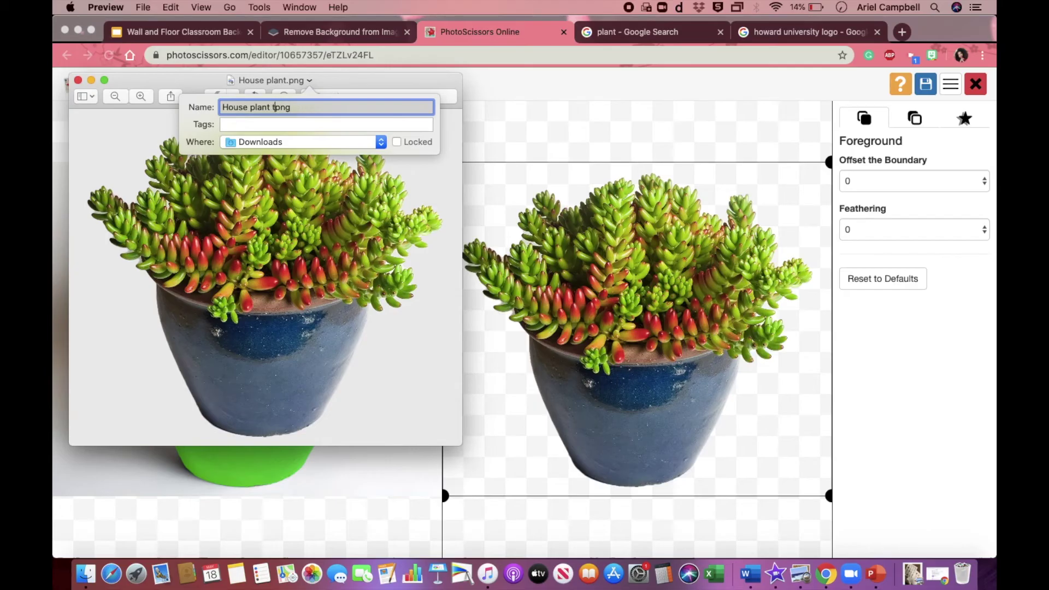
{"action": "type", "text": "ransparen"}
{"action": "left_click", "coordinate": [335, 106]}
{"action": "key", "text": "BackSpace"}
{"action": "key", "text": "BackSpace"}
{"action": "type", "text": "t"}
{"action": "key", "text": "Return"}
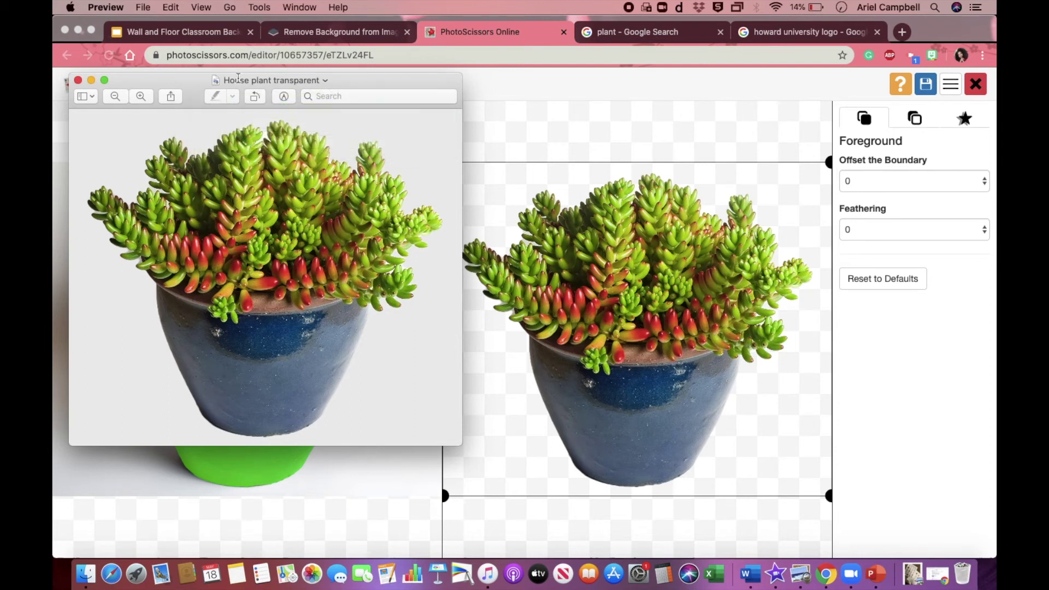
{"action": "left_click", "coordinate": [79, 81]}
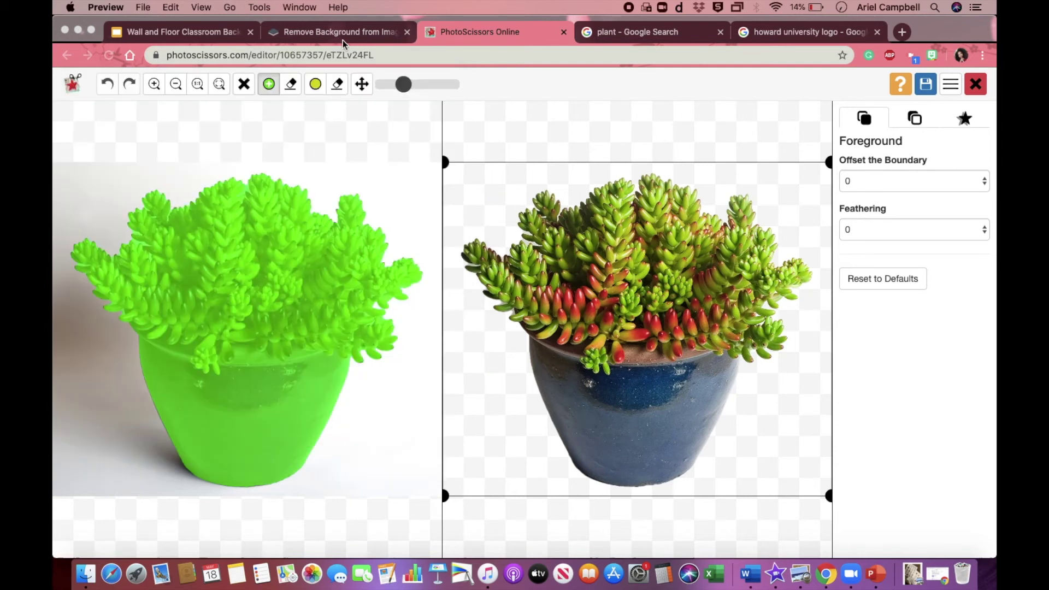
{"action": "left_click", "coordinate": [238, 33]}
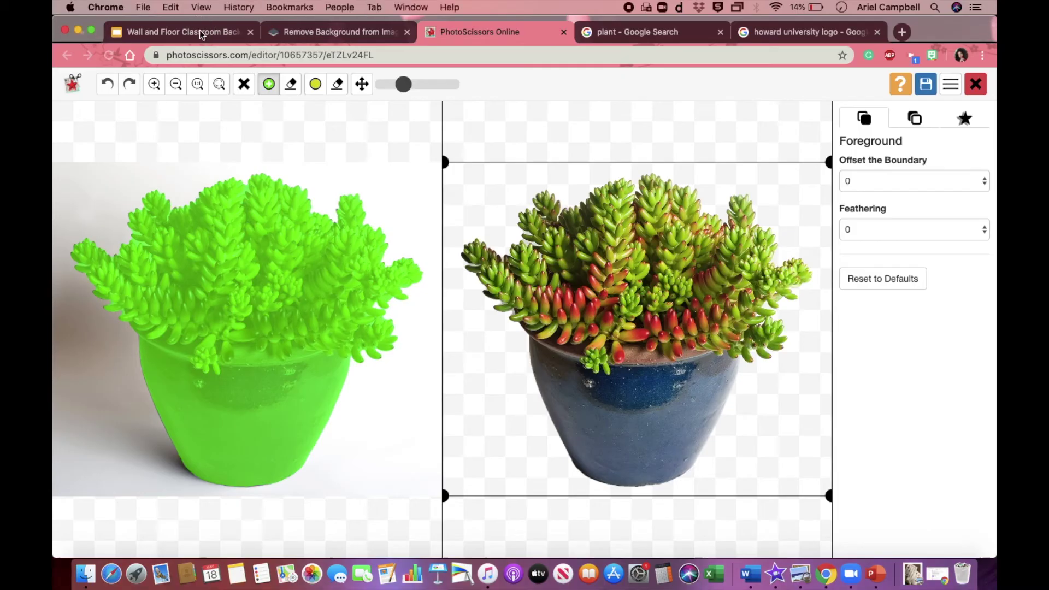
Upload the 'House plant transparent' image from the computer's recent files onto the slide
{"action": "left_click", "coordinate": [189, 99]}
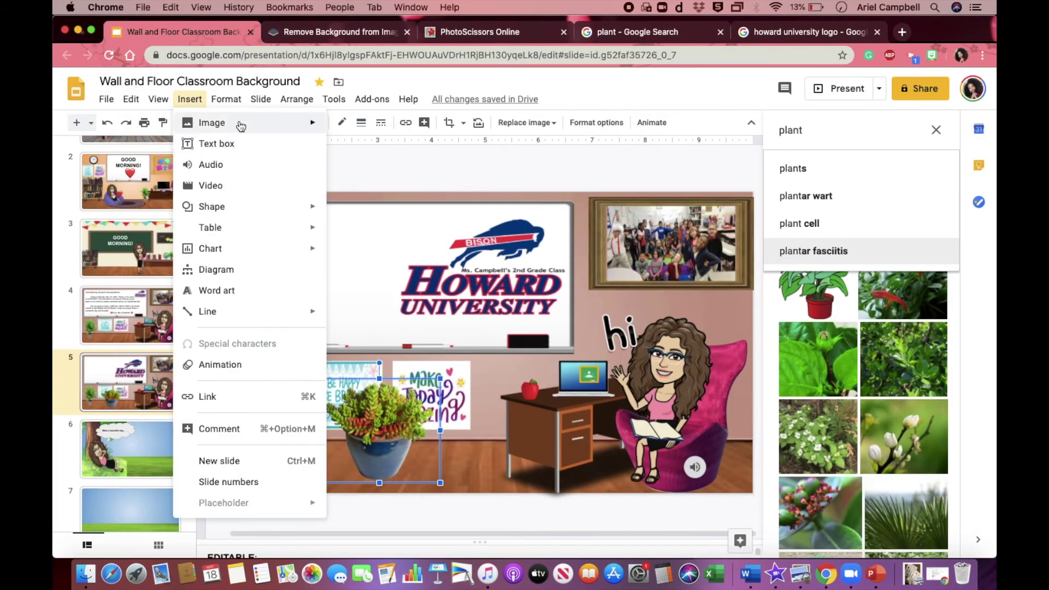
{"action": "mouse_move", "coordinate": [262, 123]}
{"action": "left_click", "coordinate": [389, 130]}
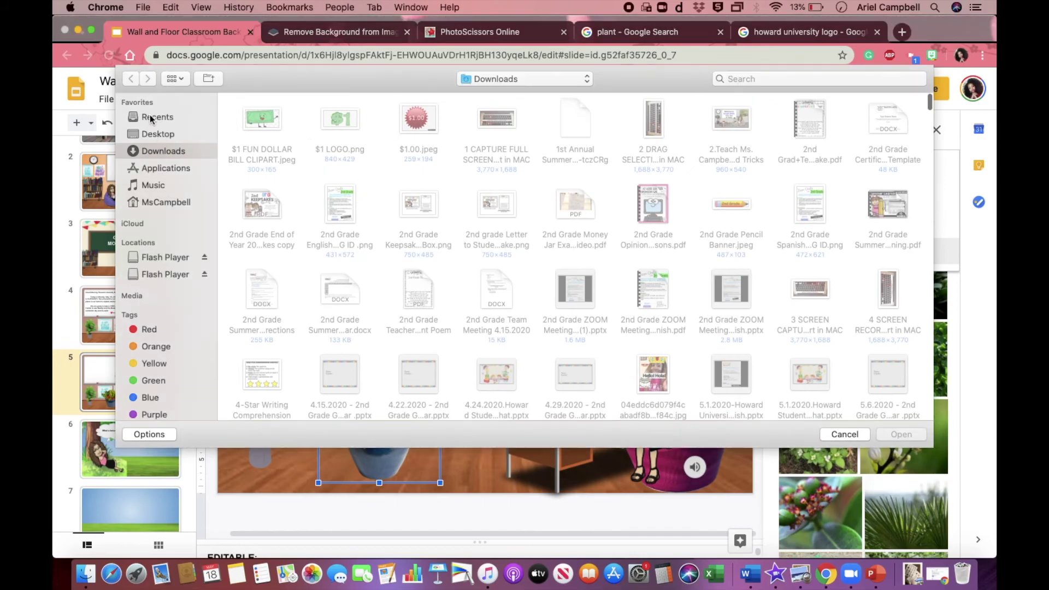
{"action": "left_click", "coordinate": [152, 118]}
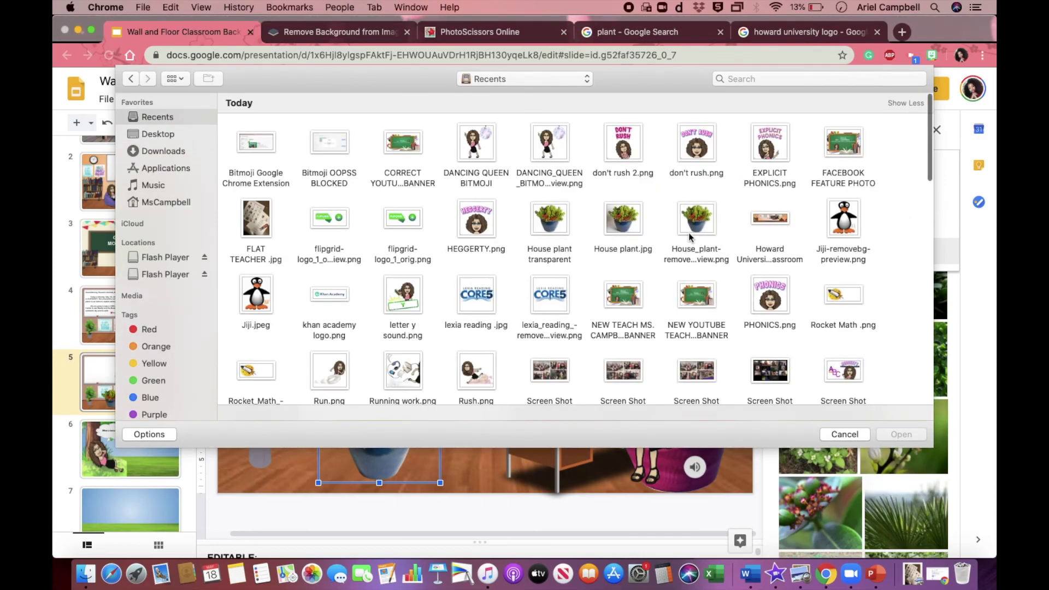
{"action": "left_click", "coordinate": [564, 249]}
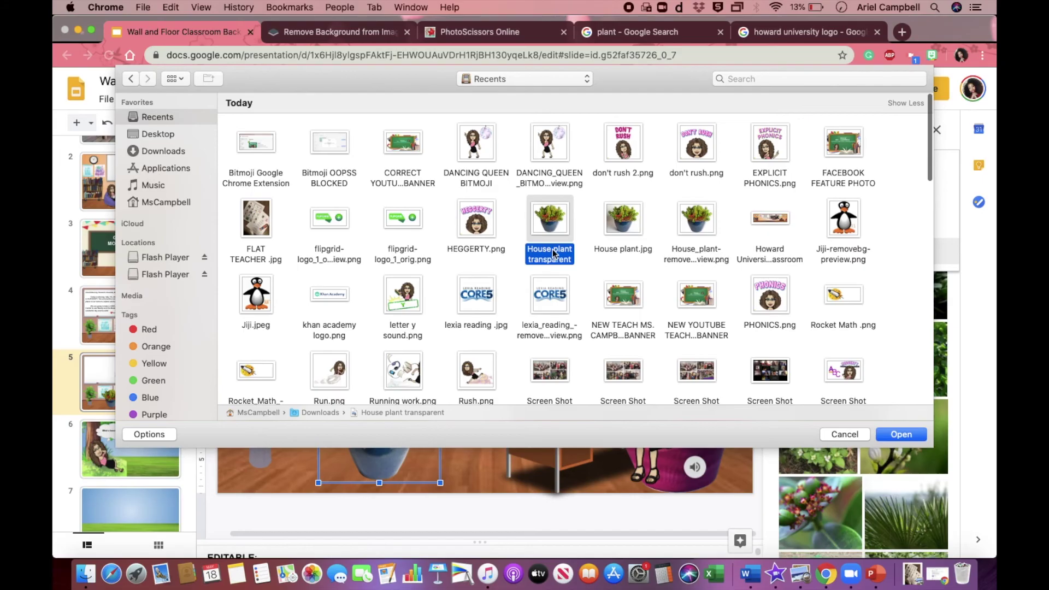
{"action": "left_click", "coordinate": [910, 440]}
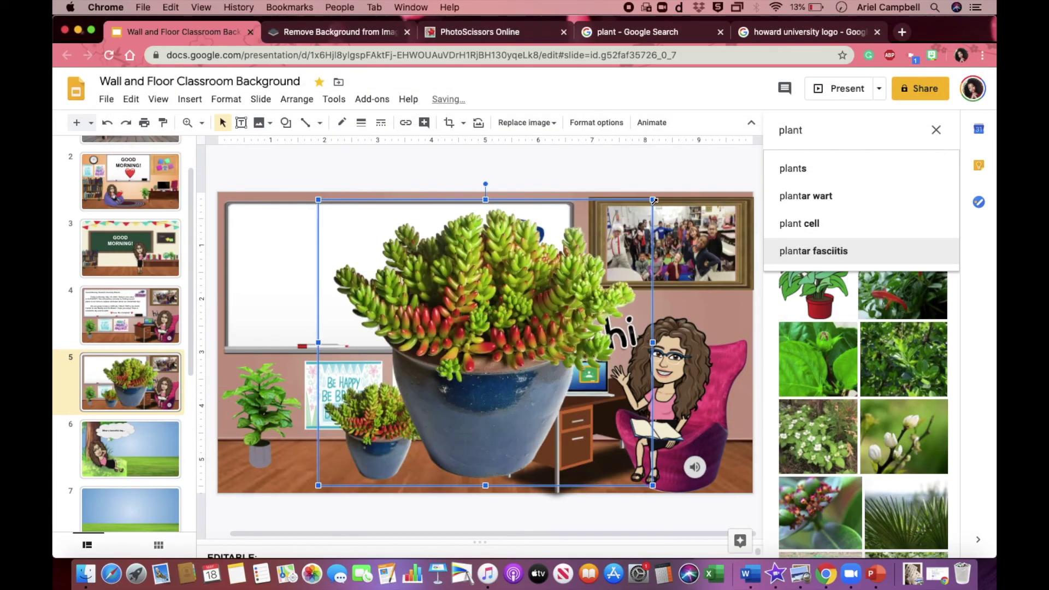
Shrink the new plant to match the other one and stand it on the floor beside it
{"action": "left_click_drag", "start_coordinate": [654, 201], "coordinate": [505, 326]}
{"action": "left_click_drag", "start_coordinate": [432, 418], "coordinate": [488, 424]}
{"action": "left_click_drag", "start_coordinate": [407, 422], "coordinate": [446, 415]}
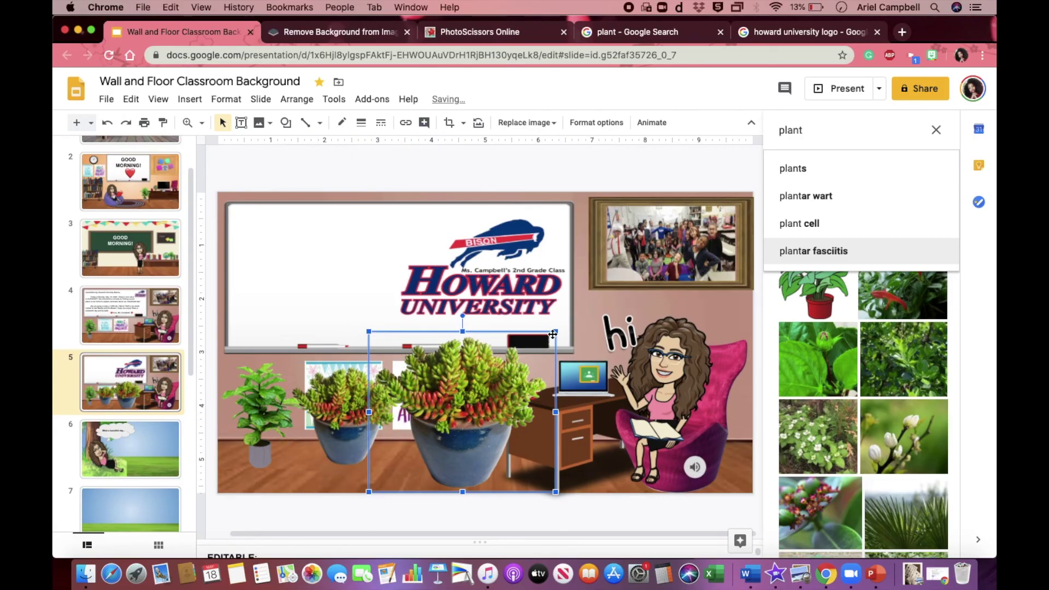
{"action": "left_click_drag", "start_coordinate": [579, 325], "coordinate": [529, 369]}
{"action": "mouse_move", "coordinate": [479, 407]}
{"action": "left_mouse_down"}
{"action": "mouse_move", "coordinate": [457, 414]}
{"action": "mouse_move", "coordinate": [464, 397]}
{"action": "left_mouse_up"}
{"action": "left_click_drag", "start_coordinate": [370, 472], "coordinate": [394, 430]}
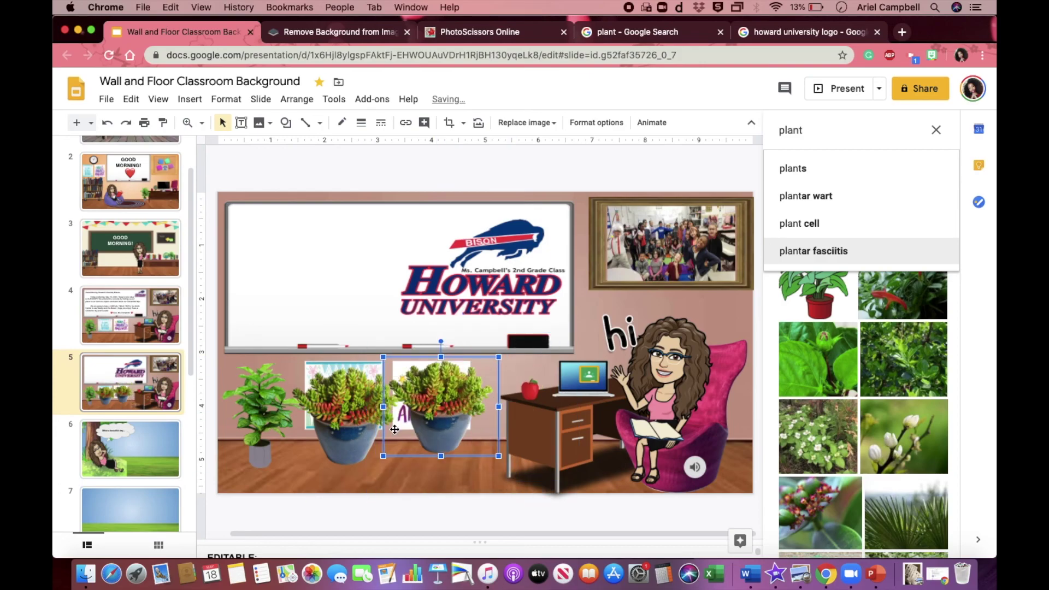
{"action": "left_click", "coordinate": [353, 413]}
{"action": "left_click", "coordinate": [441, 424]}
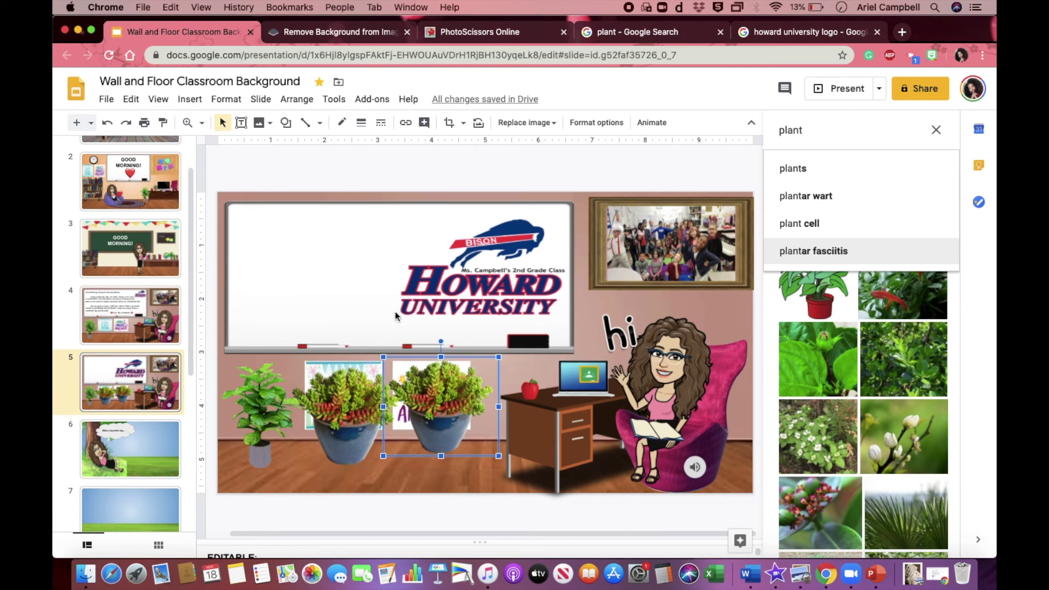
Compare the remove.bg and PhotoScissors tabs, ending on the remove.bg 540 × 462 cutout
{"action": "left_click", "coordinate": [371, 34]}
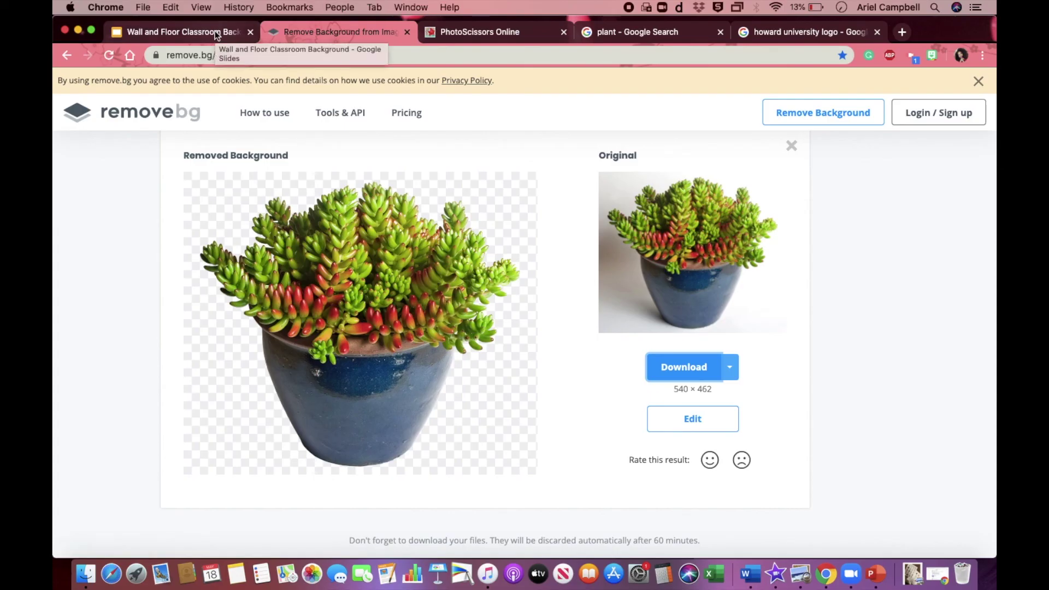
{"action": "left_click", "coordinate": [451, 32]}
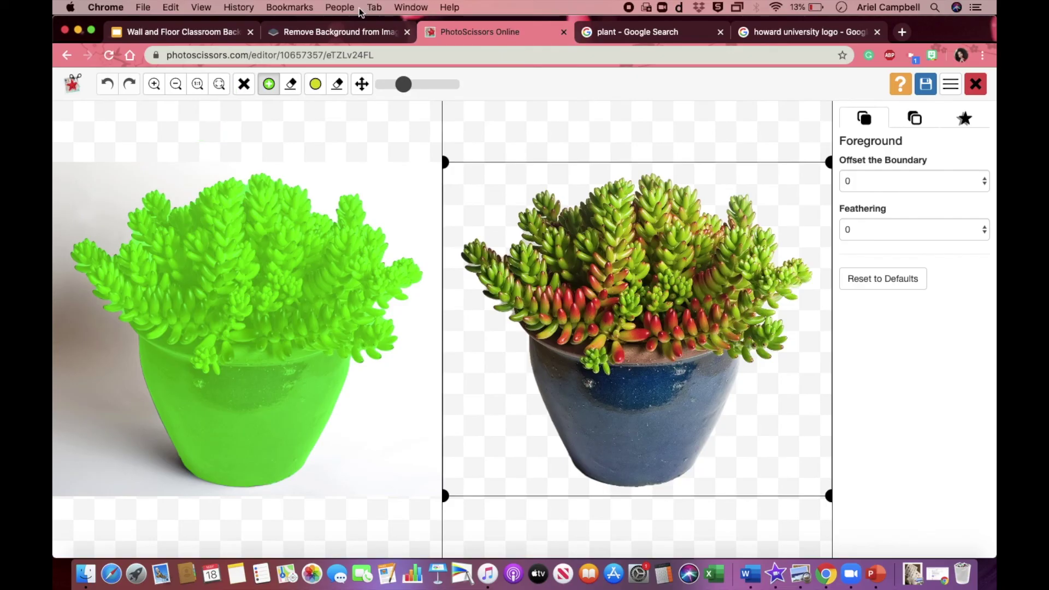
{"action": "left_click", "coordinate": [343, 33]}
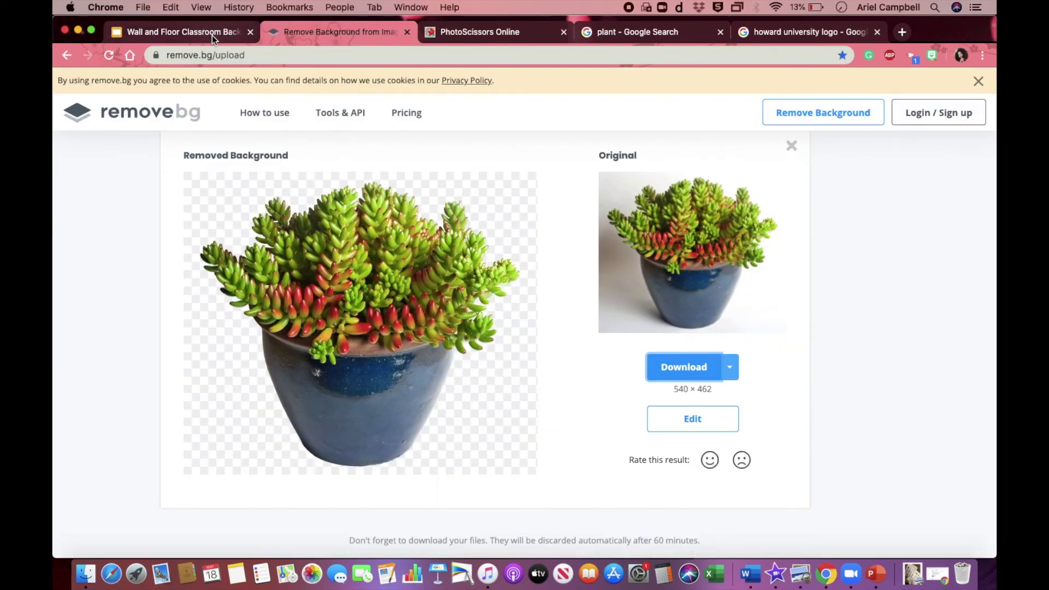